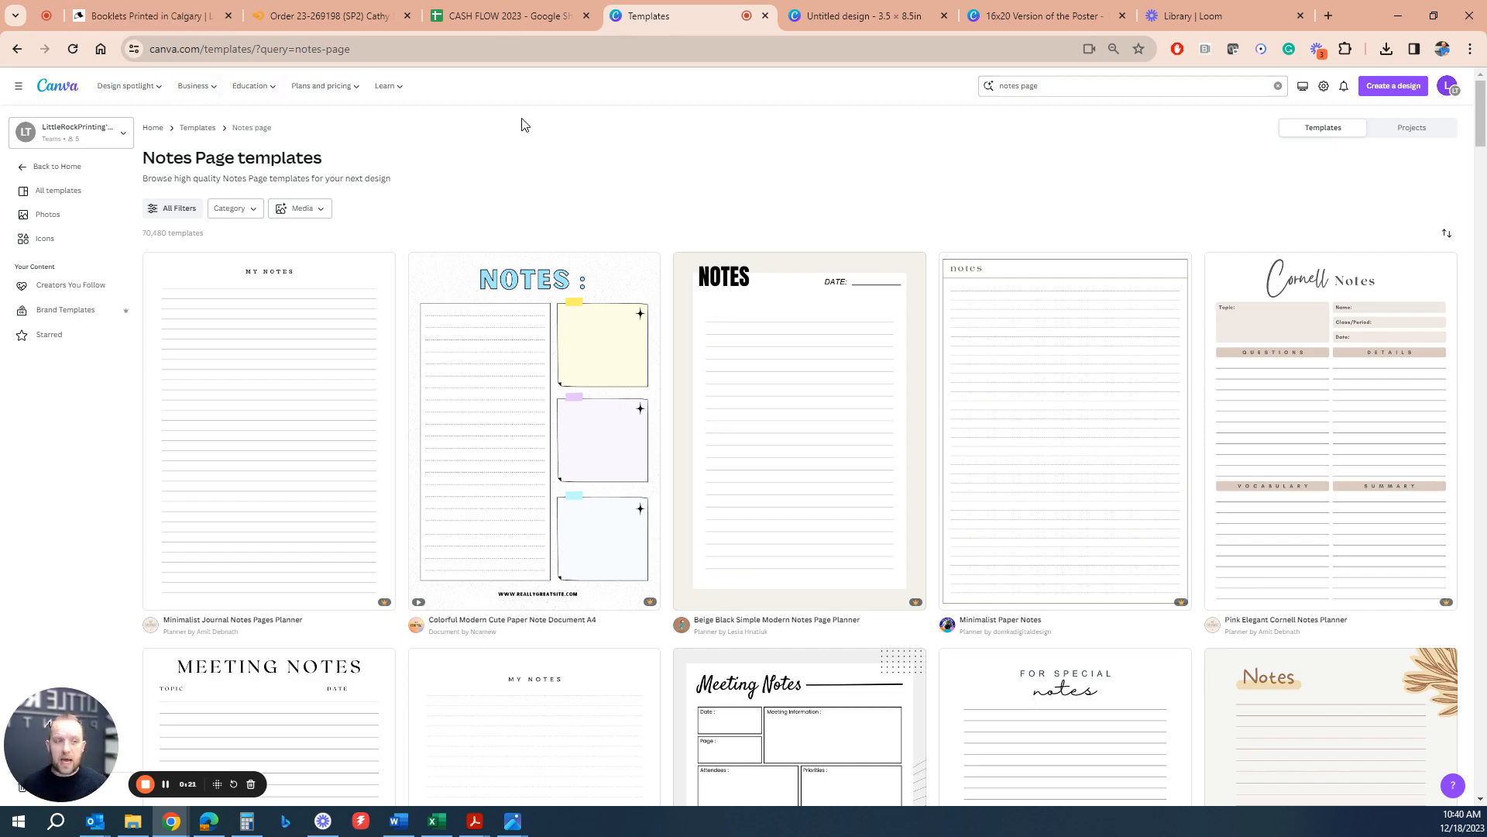
Return to the home page and search the templates for "notes page"
{"action": "left_click", "coordinate": [52, 91]}
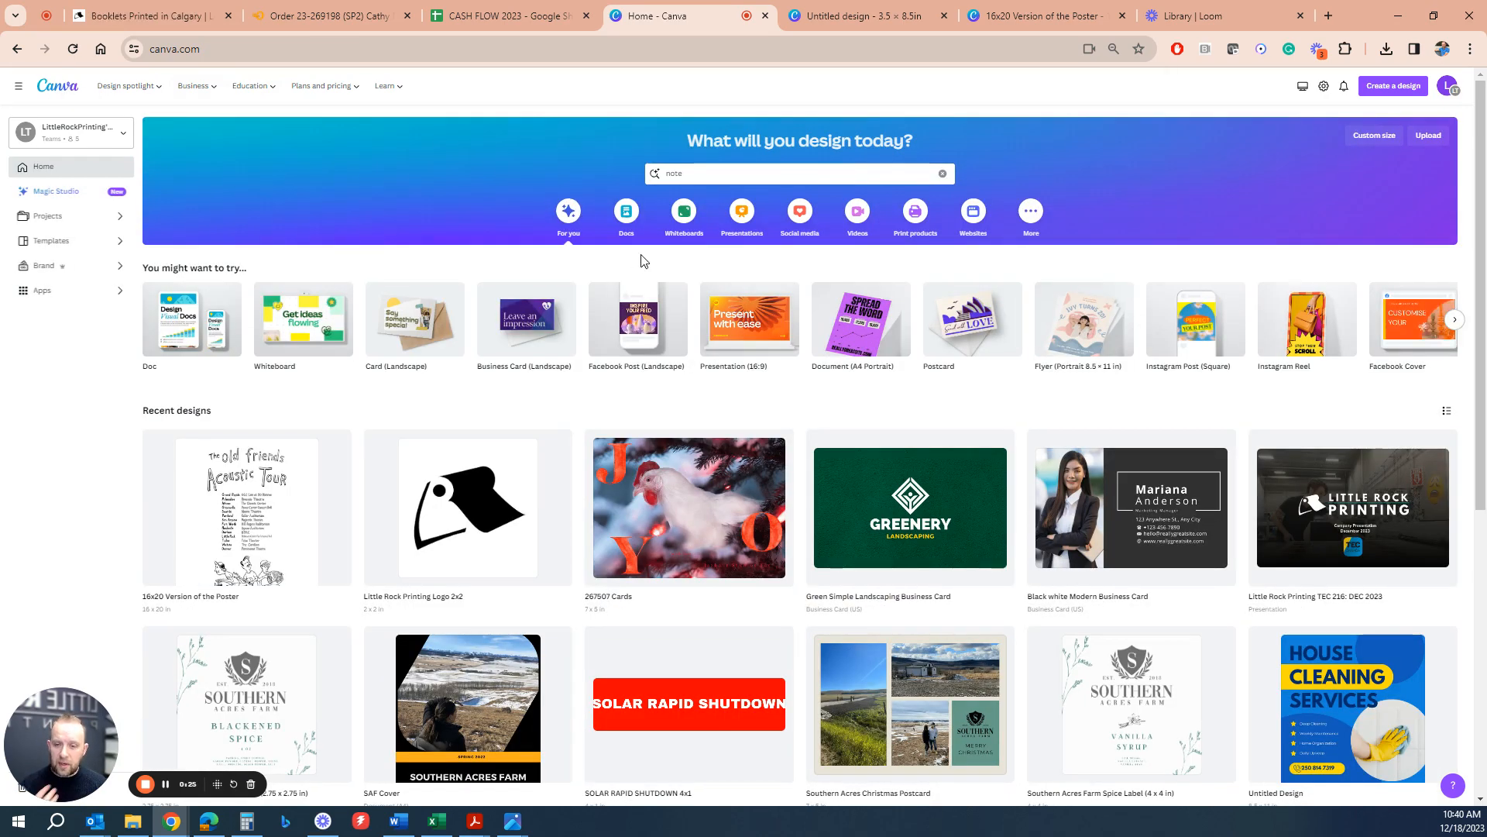
{"action": "left_click", "coordinate": [693, 175]}
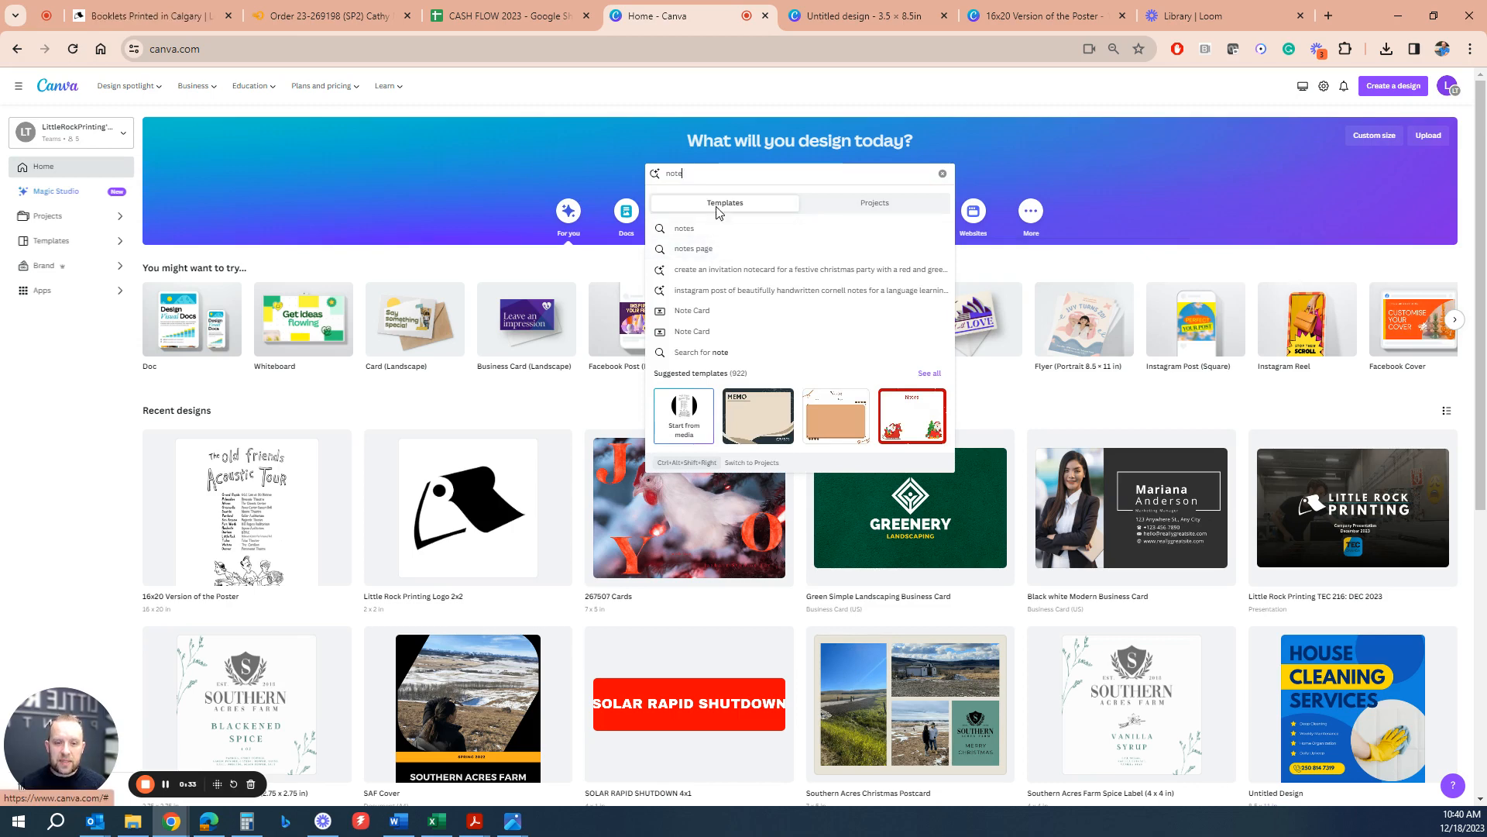
{"action": "left_click", "coordinate": [717, 249]}
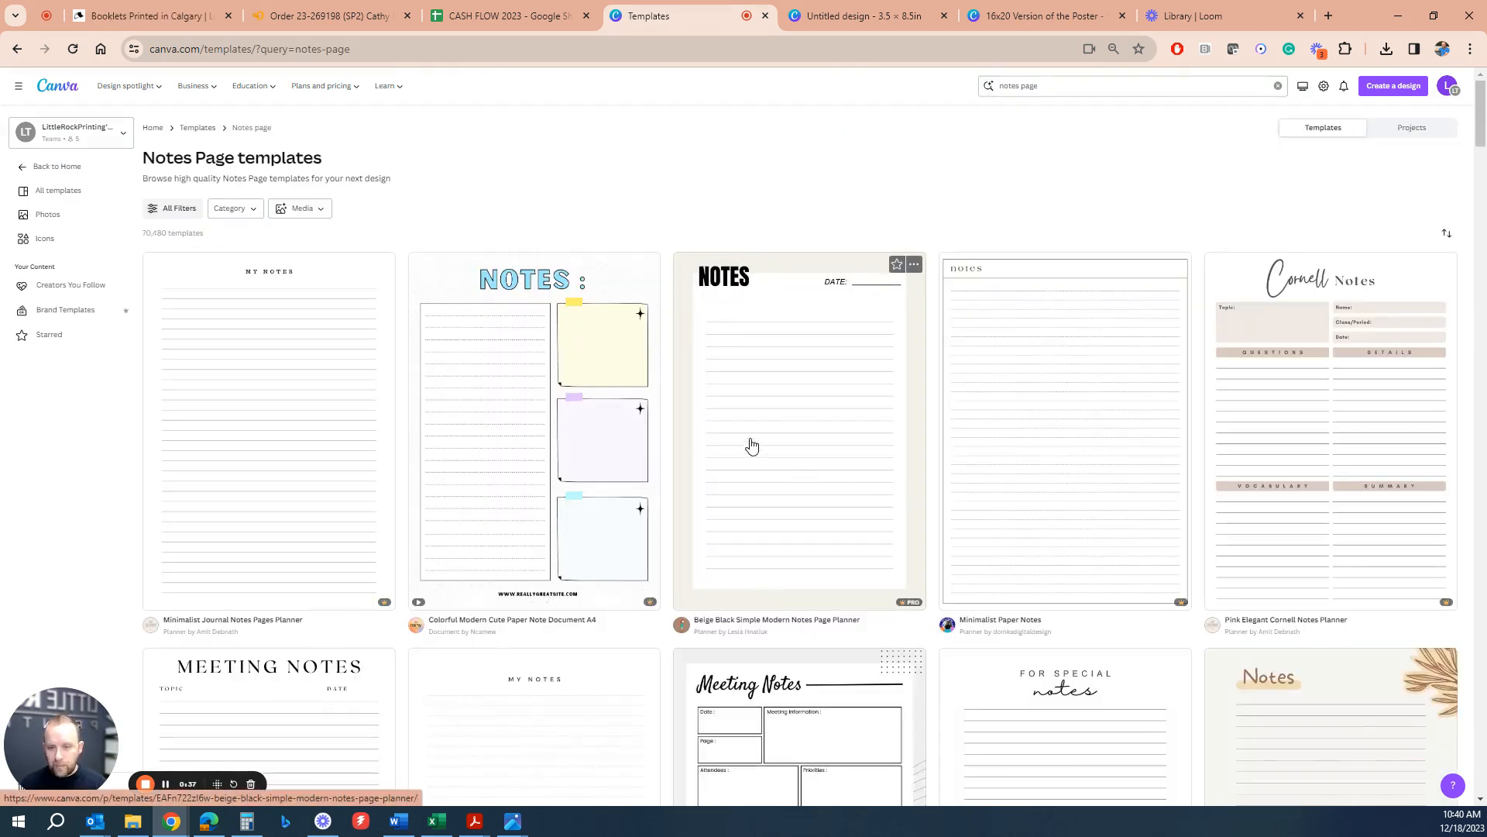
Open the Green Minimalist Notes Paper Planner template for customizing and dismiss the letterhead printing offer
{"action": "scroll", "coordinate": [739, 426], "scroll_direction": "down", "scroll_amount": 1}
{"action": "scroll", "coordinate": [738, 419], "scroll_direction": "down", "scroll_amount": 7}
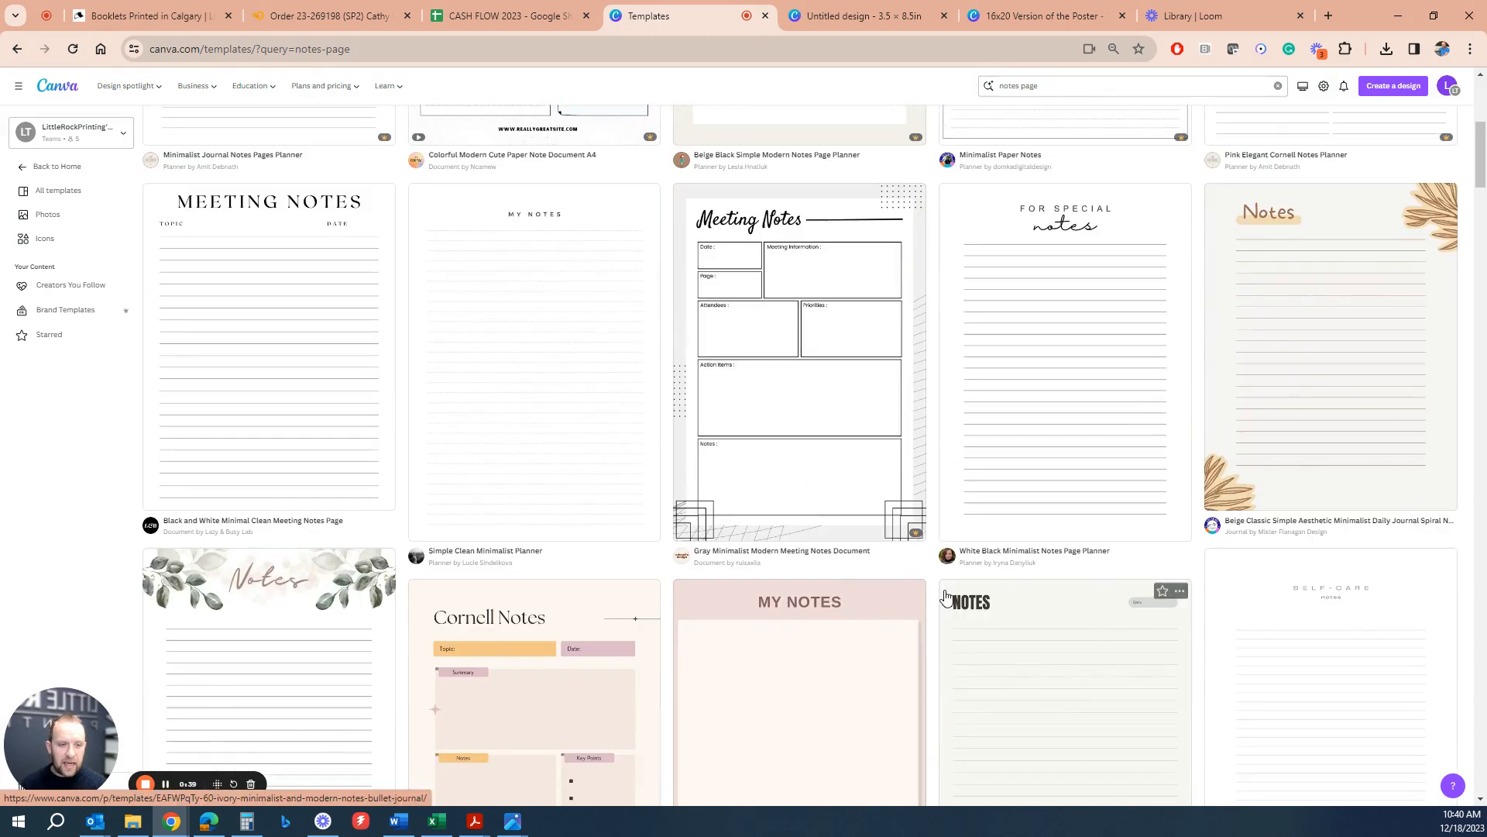
{"action": "scroll", "coordinate": [989, 577], "scroll_direction": "down", "scroll_amount": 2}
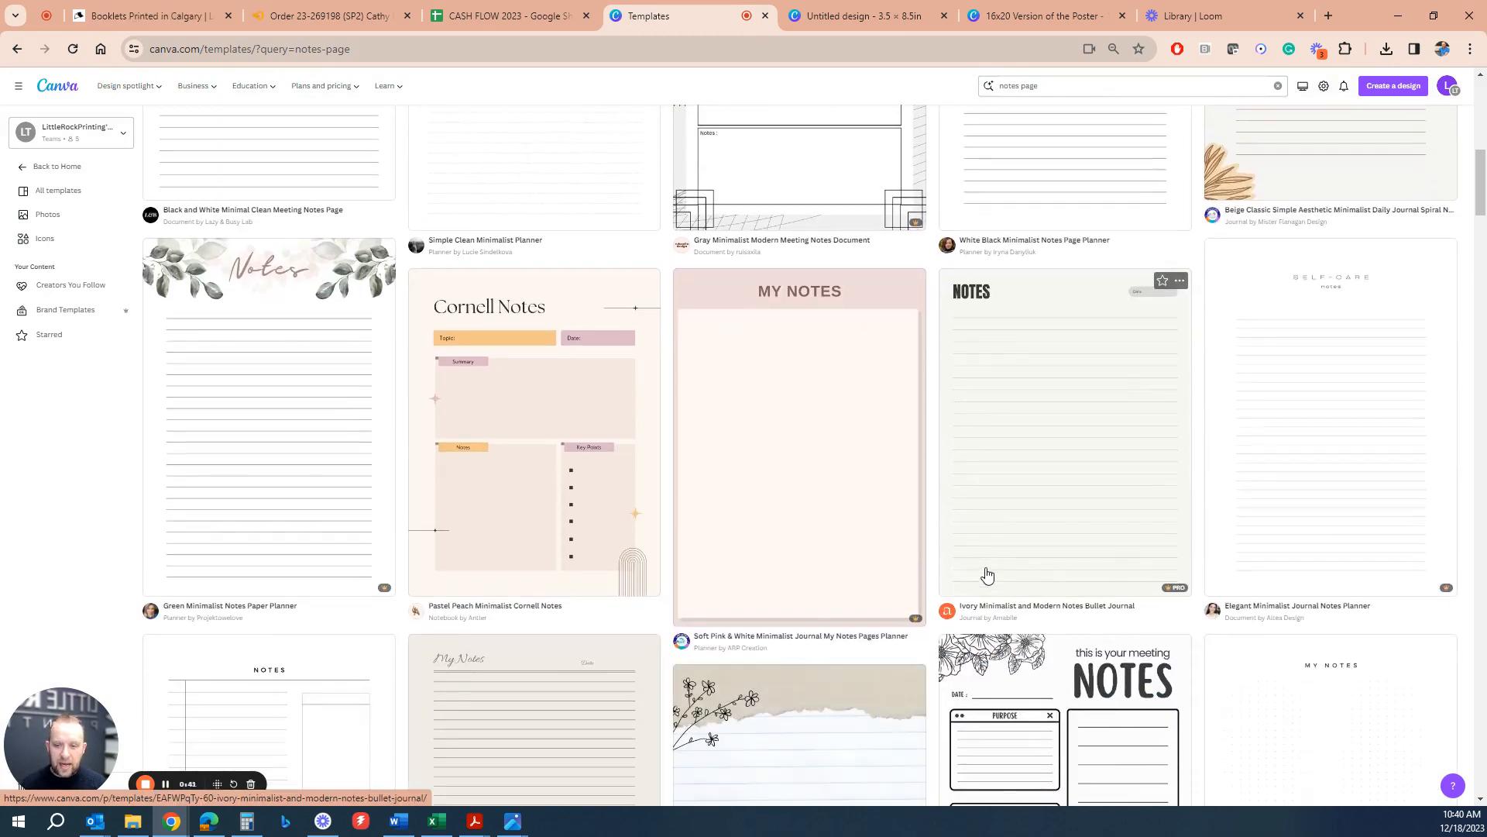
{"action": "left_click", "coordinate": [306, 513]}
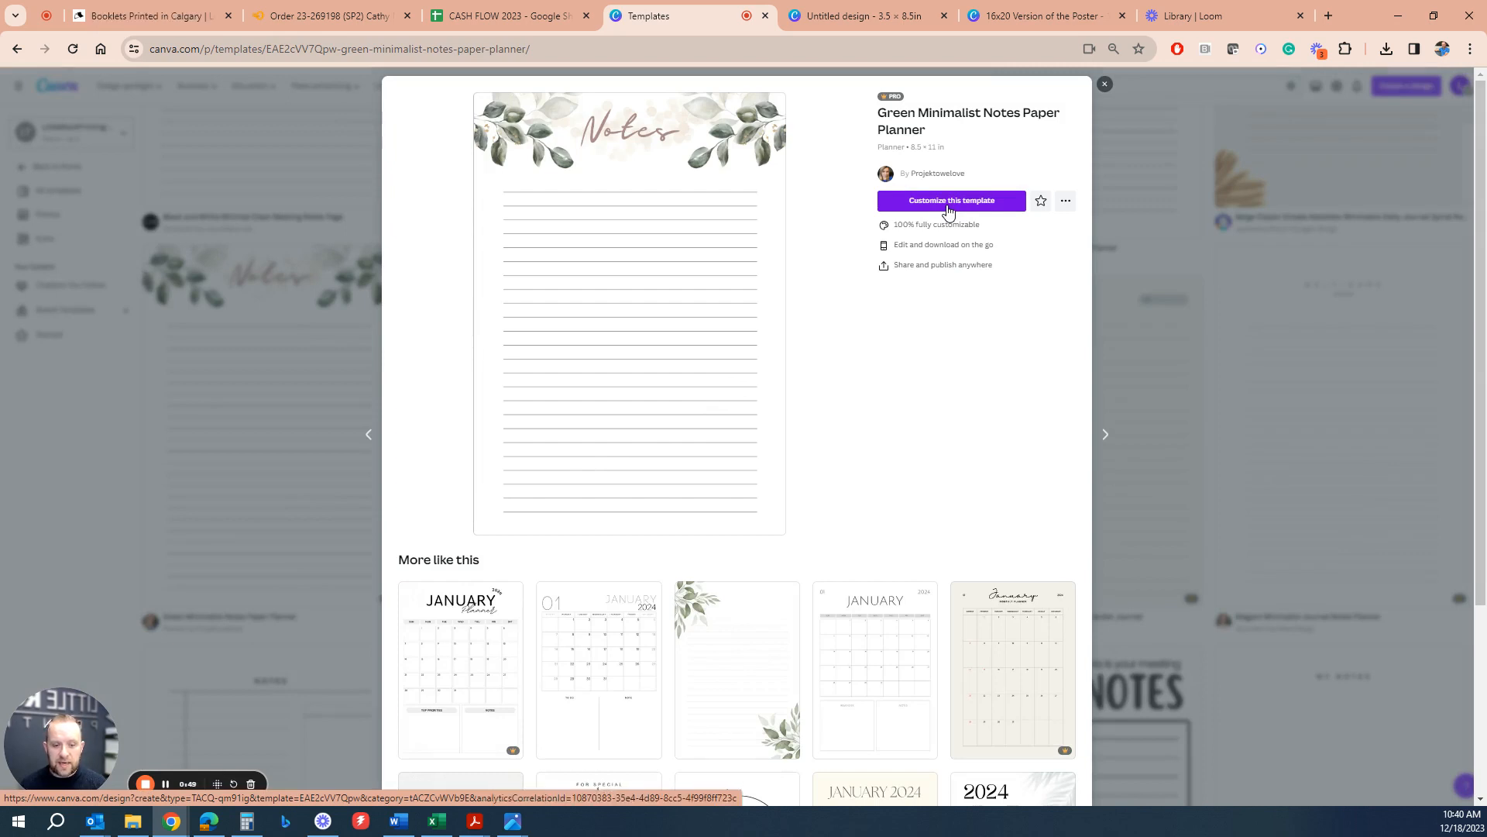
{"action": "left_click", "coordinate": [949, 201]}
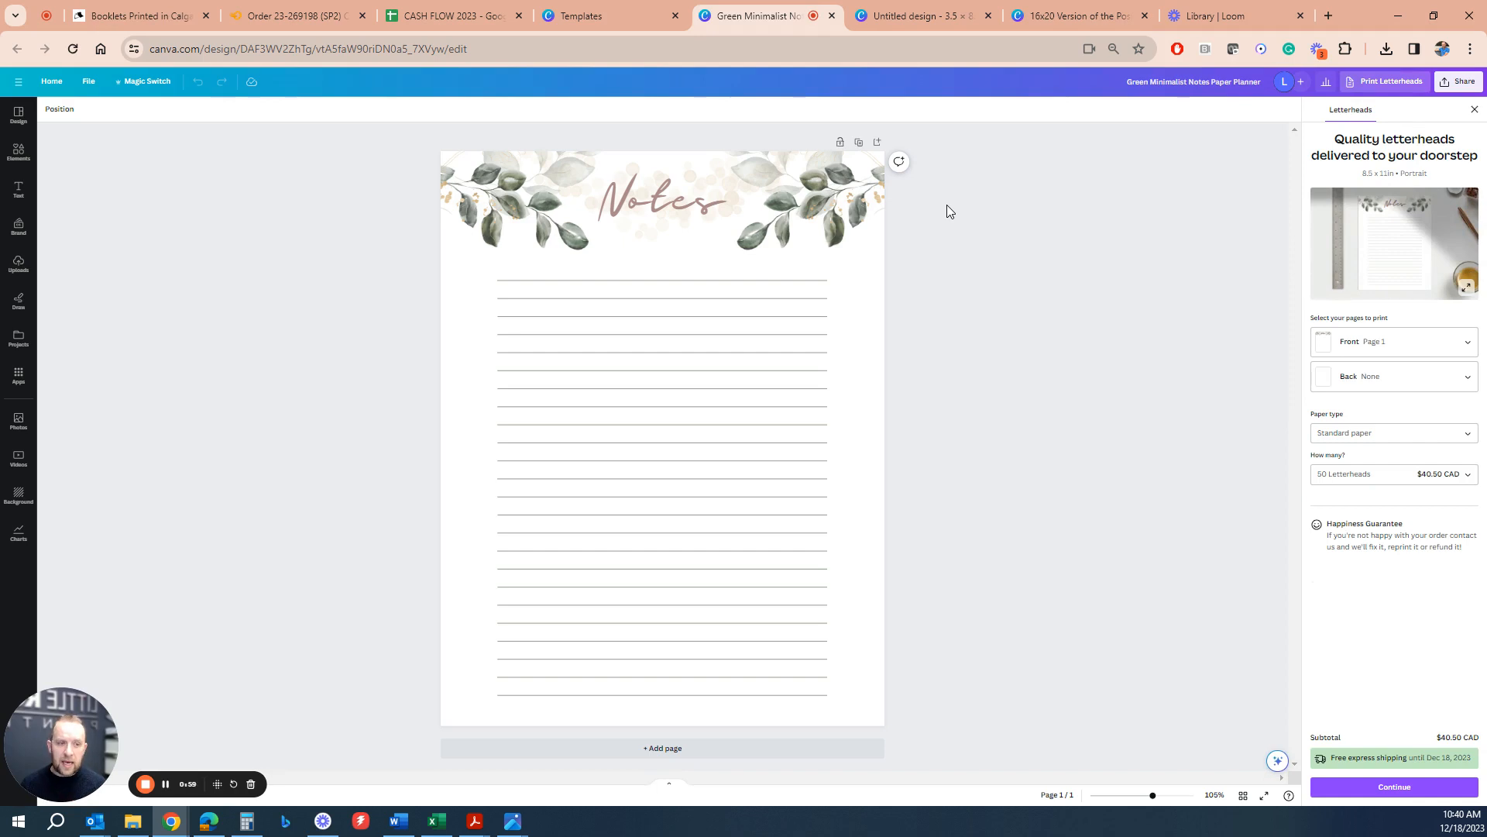
{"action": "left_click", "coordinate": [1474, 111]}
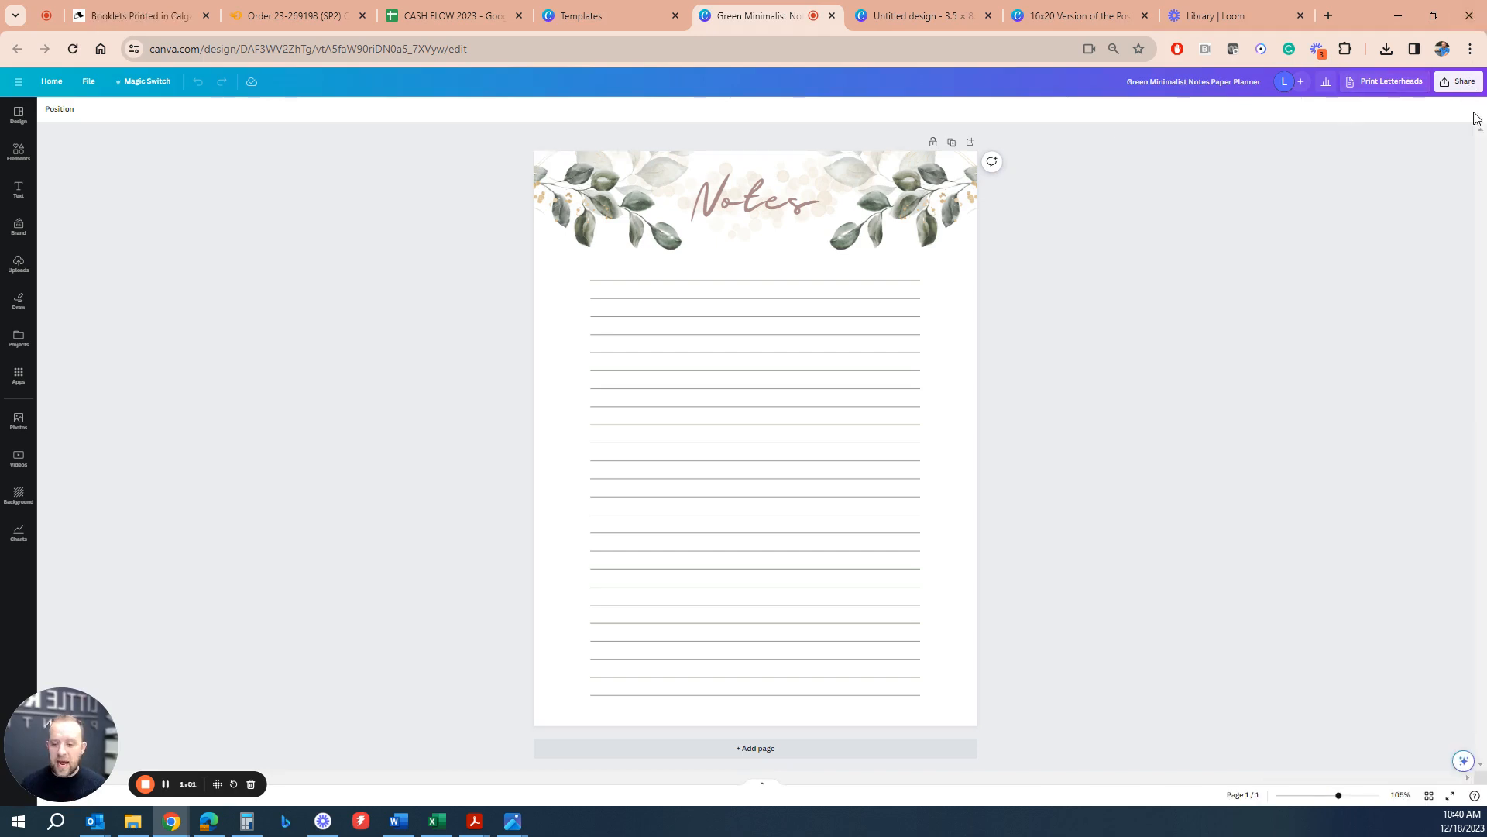
Resize this design to a custom size of 3.5 x 8.5 in without making a copy
{"action": "left_click", "coordinate": [140, 85]}
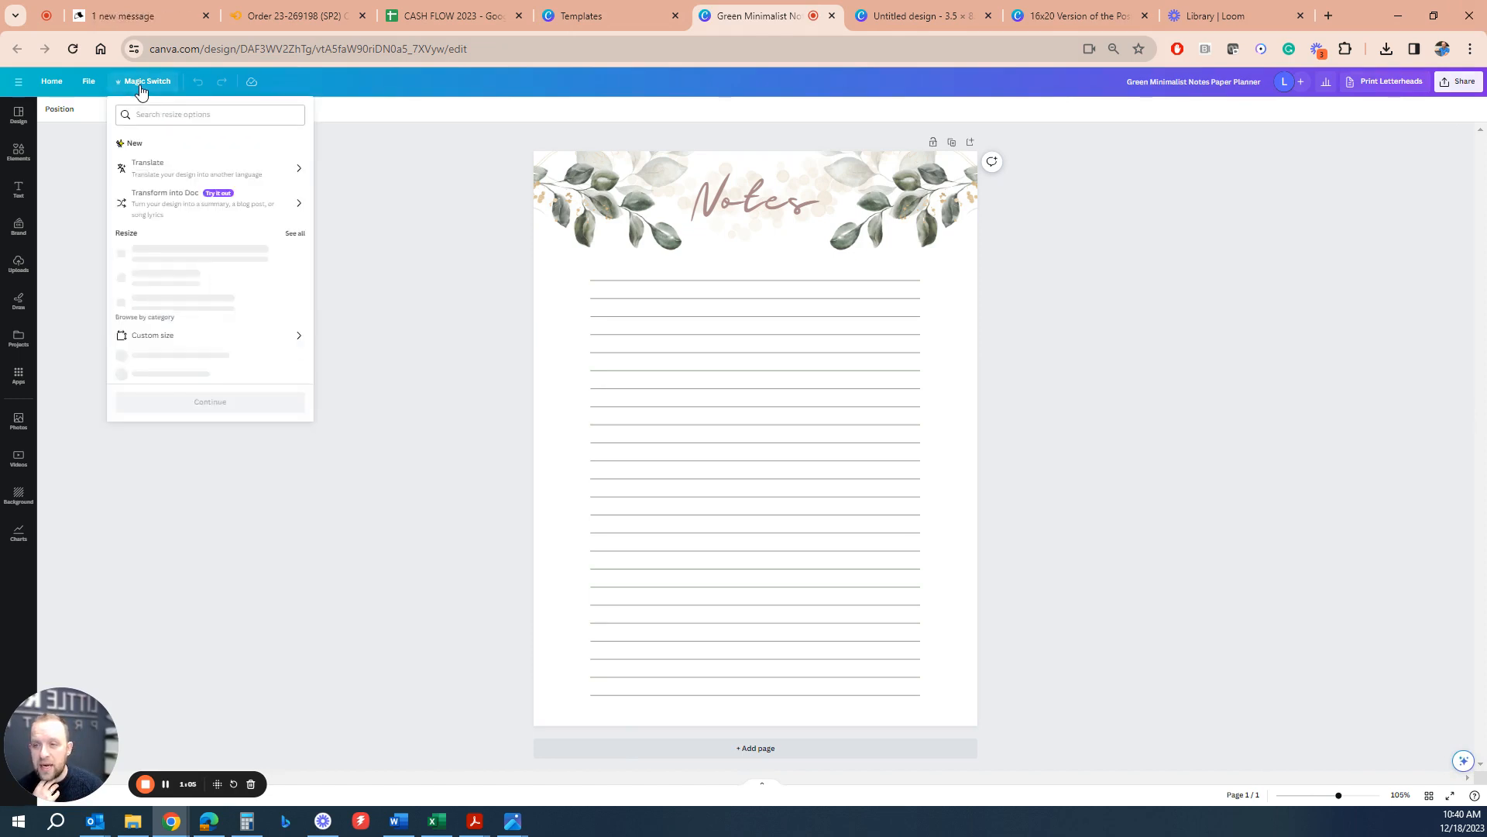
{"action": "left_click", "coordinate": [173, 334]}
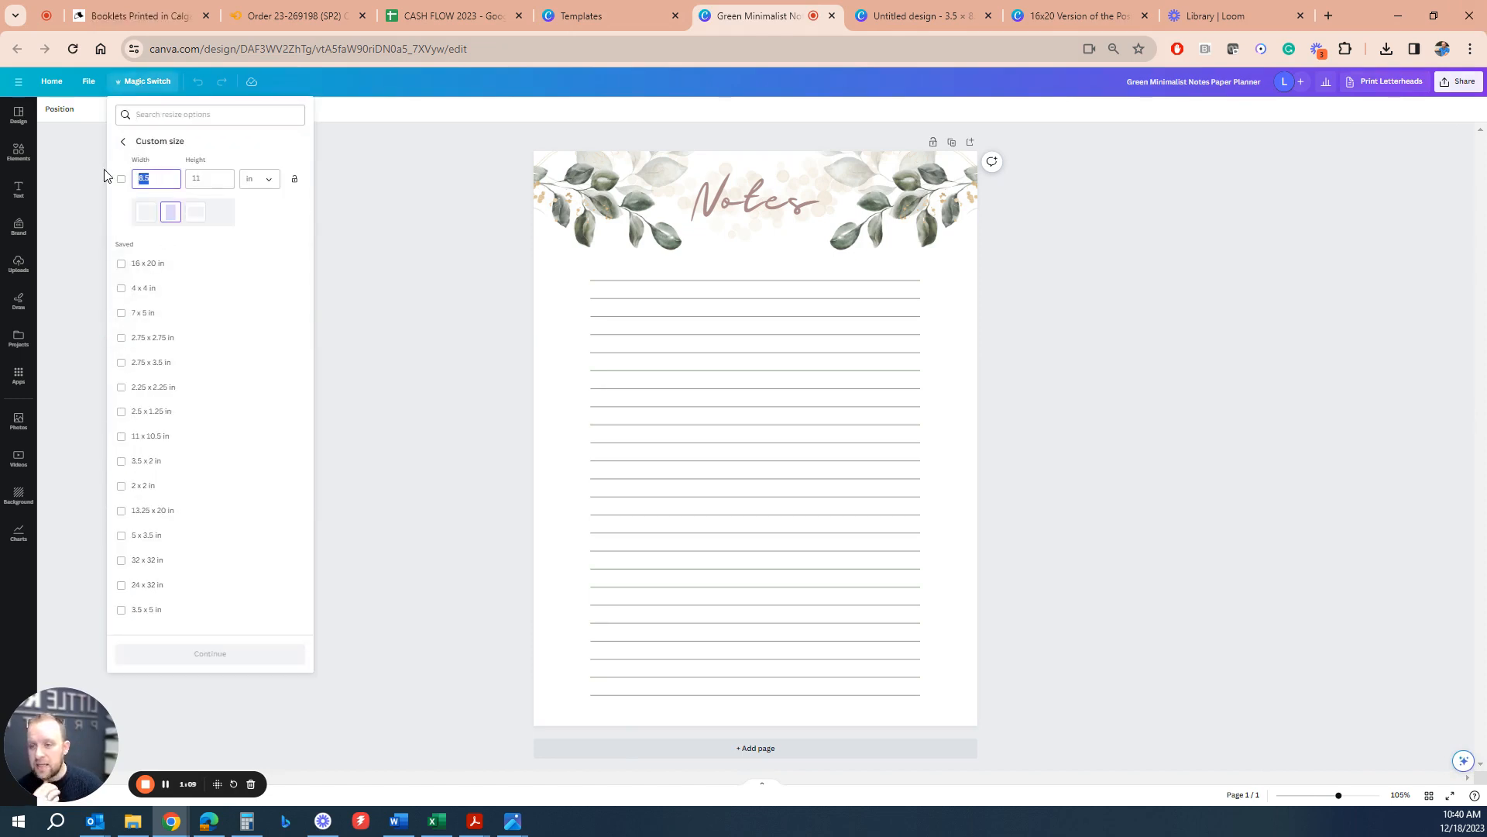
{"action": "key", "text": "Right"}
{"action": "key", "text": "BackSpace"}
{"action": "key", "text": "BackSpace"}
{"action": "key", "text": "BackSpace"}
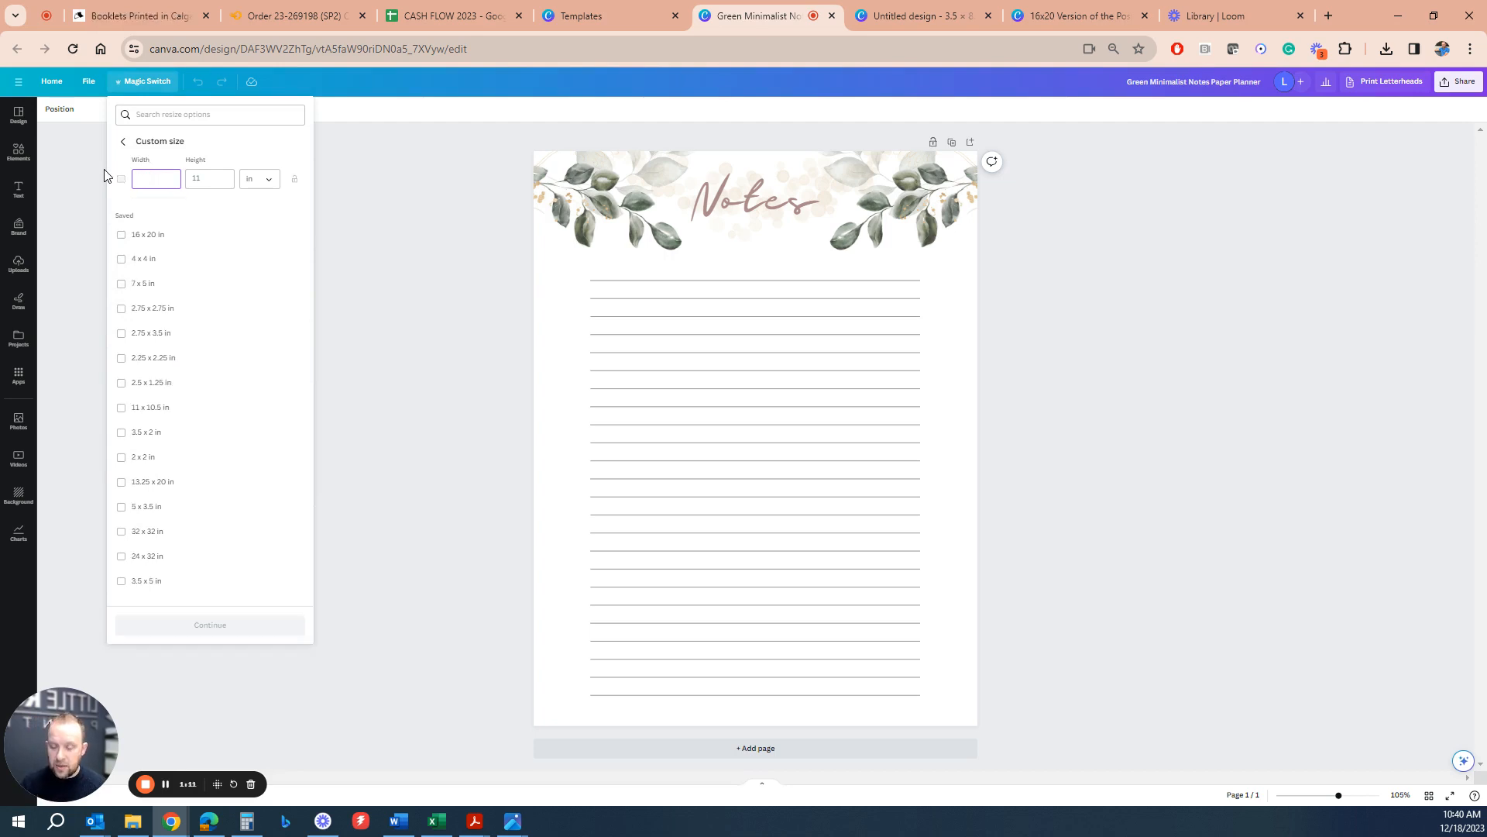
{"action": "type", "text": "3.5"}
{"action": "key", "text": "Tab"}
{"action": "type", "text": "8"}
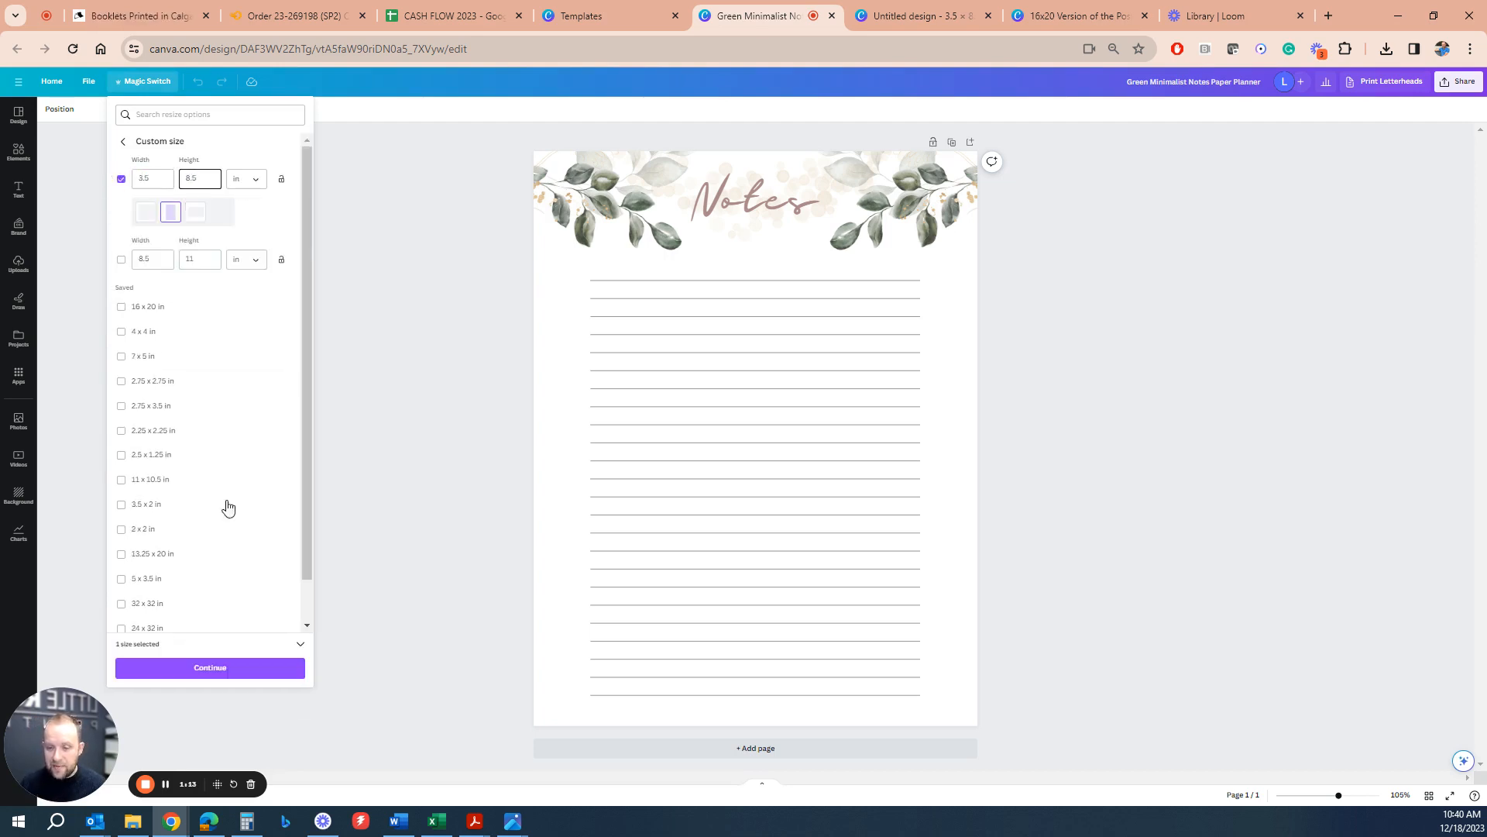
{"action": "left_click", "coordinate": [244, 669]}
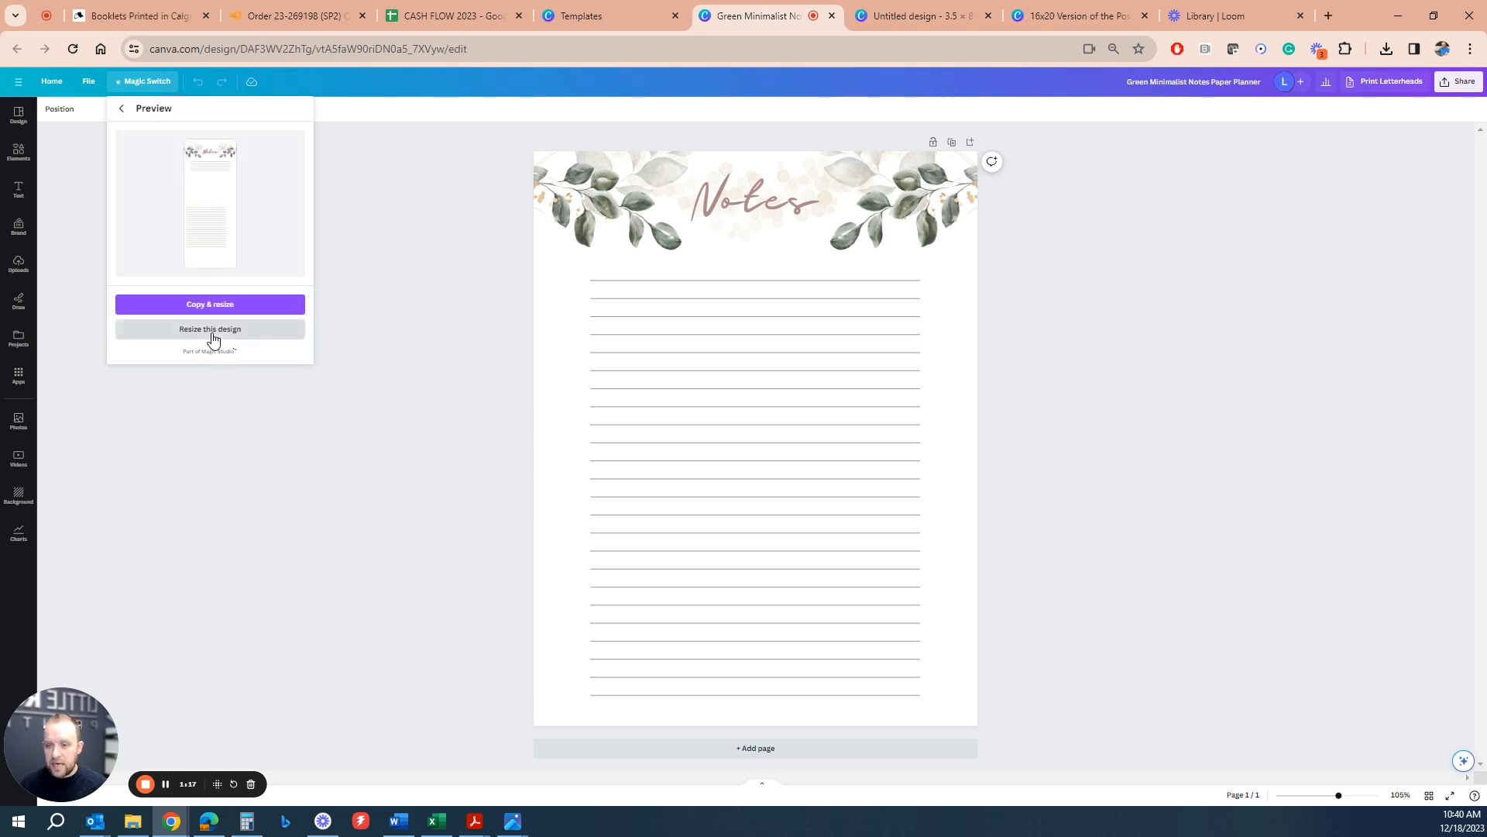
{"action": "left_click", "coordinate": [213, 338]}
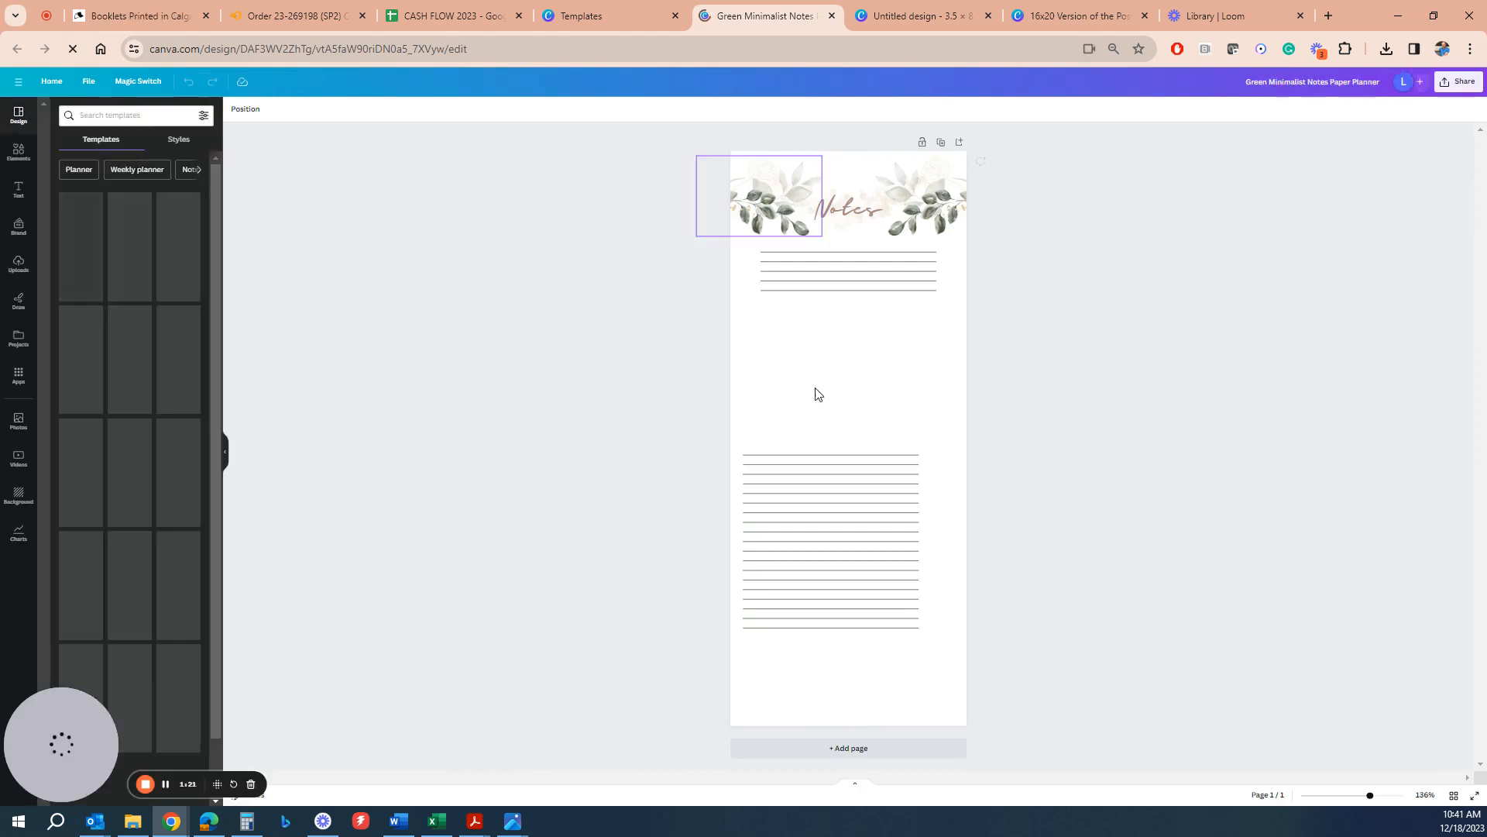
Move the lower block of writing lines up so it continues evenly below the first five lines
{"action": "left_click", "coordinate": [817, 271]}
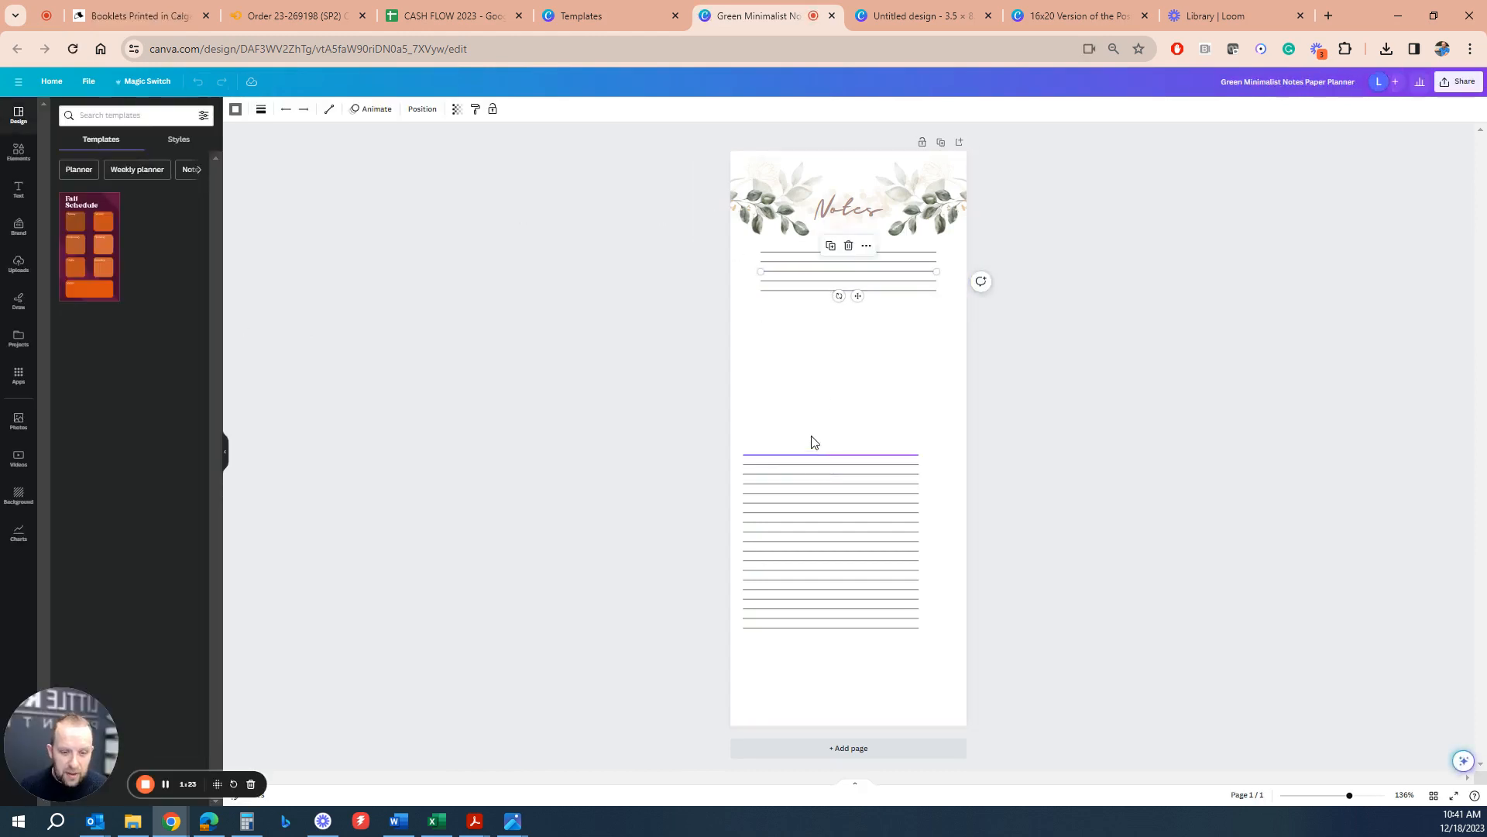
{"action": "left_click_drag", "start_coordinate": [759, 434], "coordinate": [927, 661]}
{"action": "left_click_drag", "start_coordinate": [834, 588], "coordinate": [853, 431]}
{"action": "left_click", "coordinate": [960, 402]}
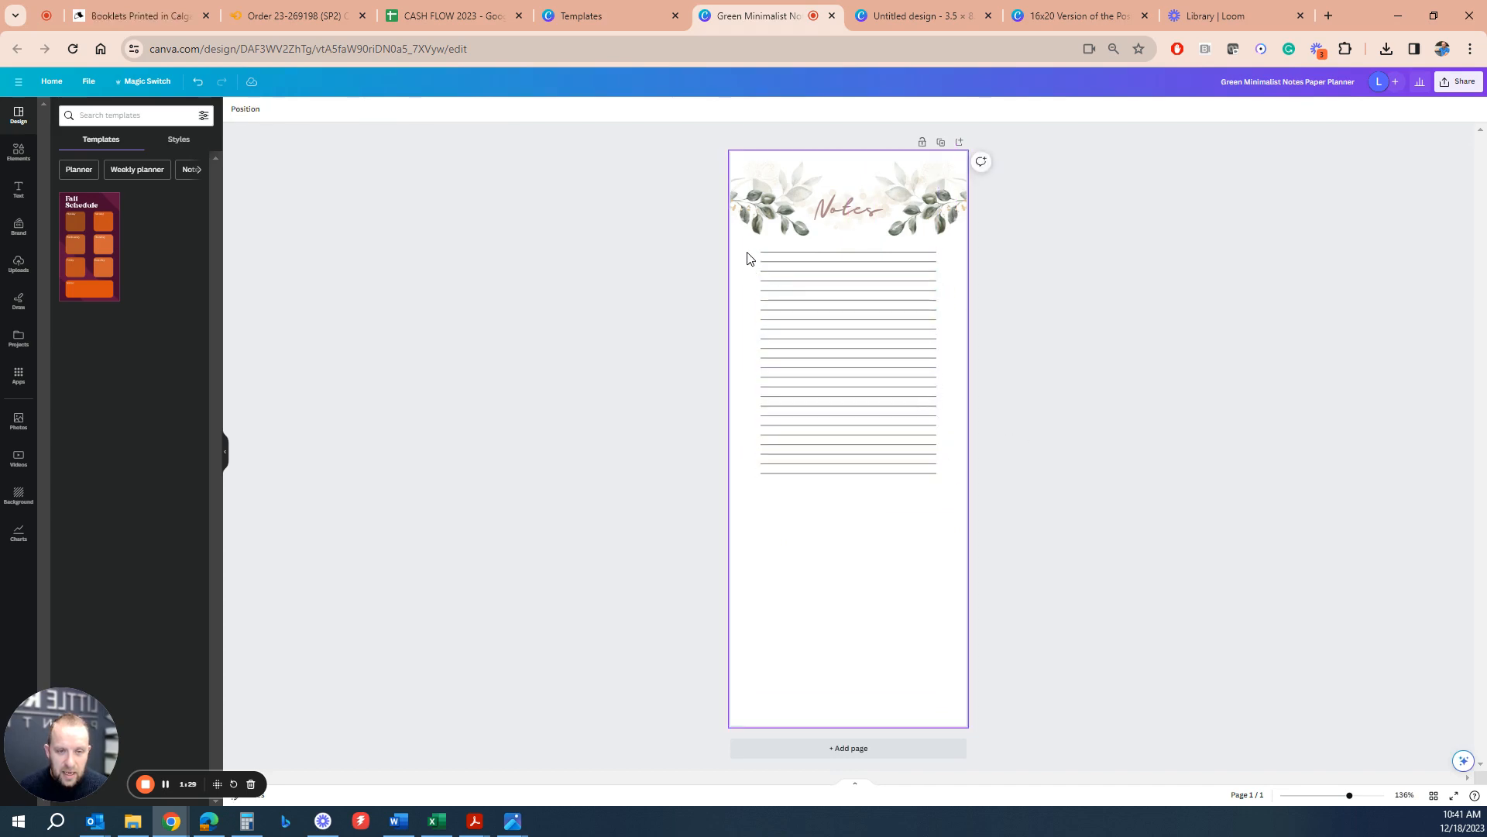
Group all the writing lines and enlarge the group until it spans the full page width
{"action": "left_click_drag", "start_coordinate": [748, 258], "coordinate": [943, 491]}
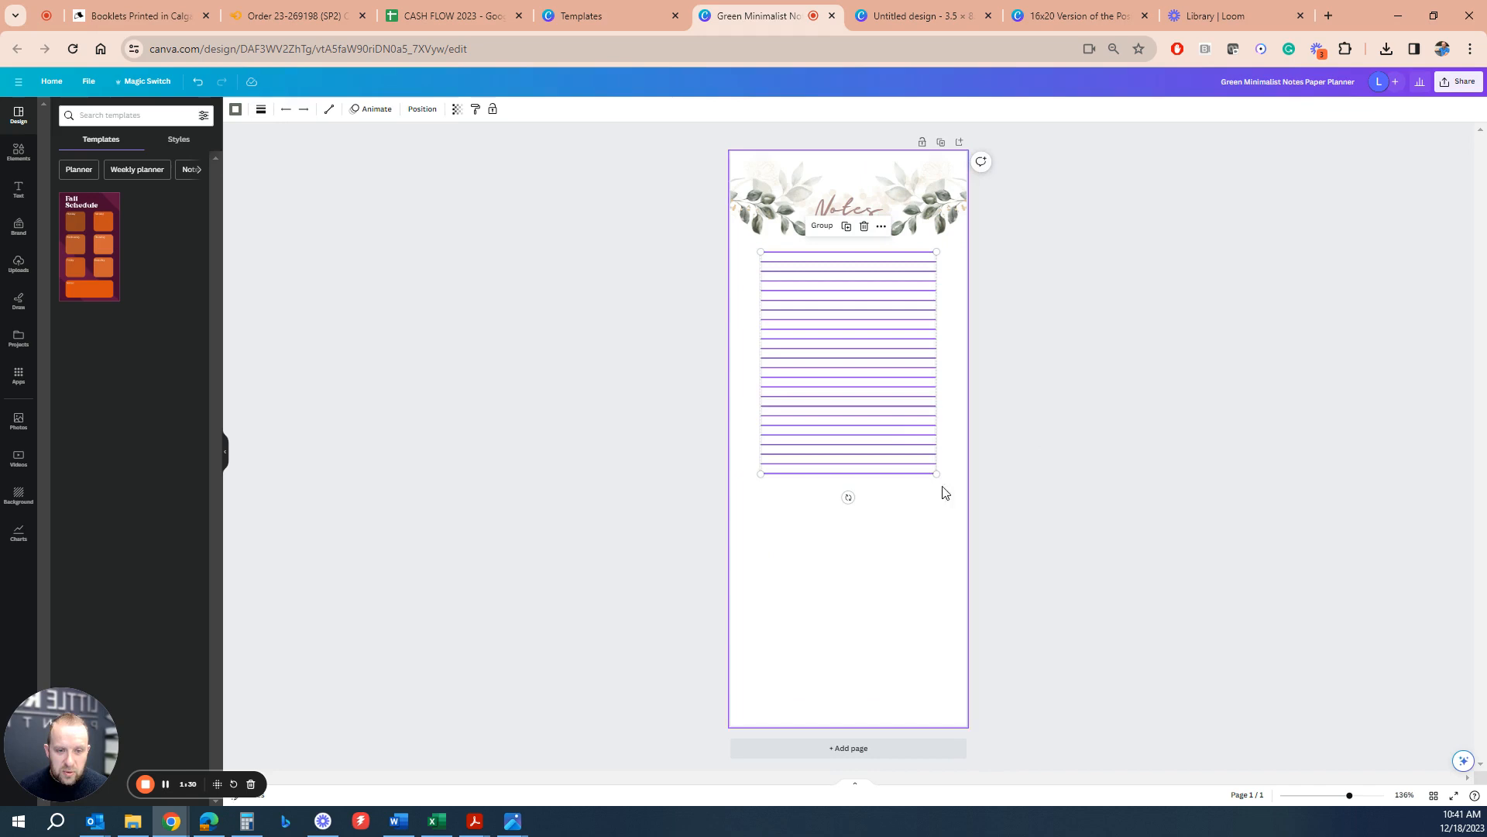
{"action": "right_click", "coordinate": [885, 412]}
{"action": "left_click", "coordinate": [1077, 276]}
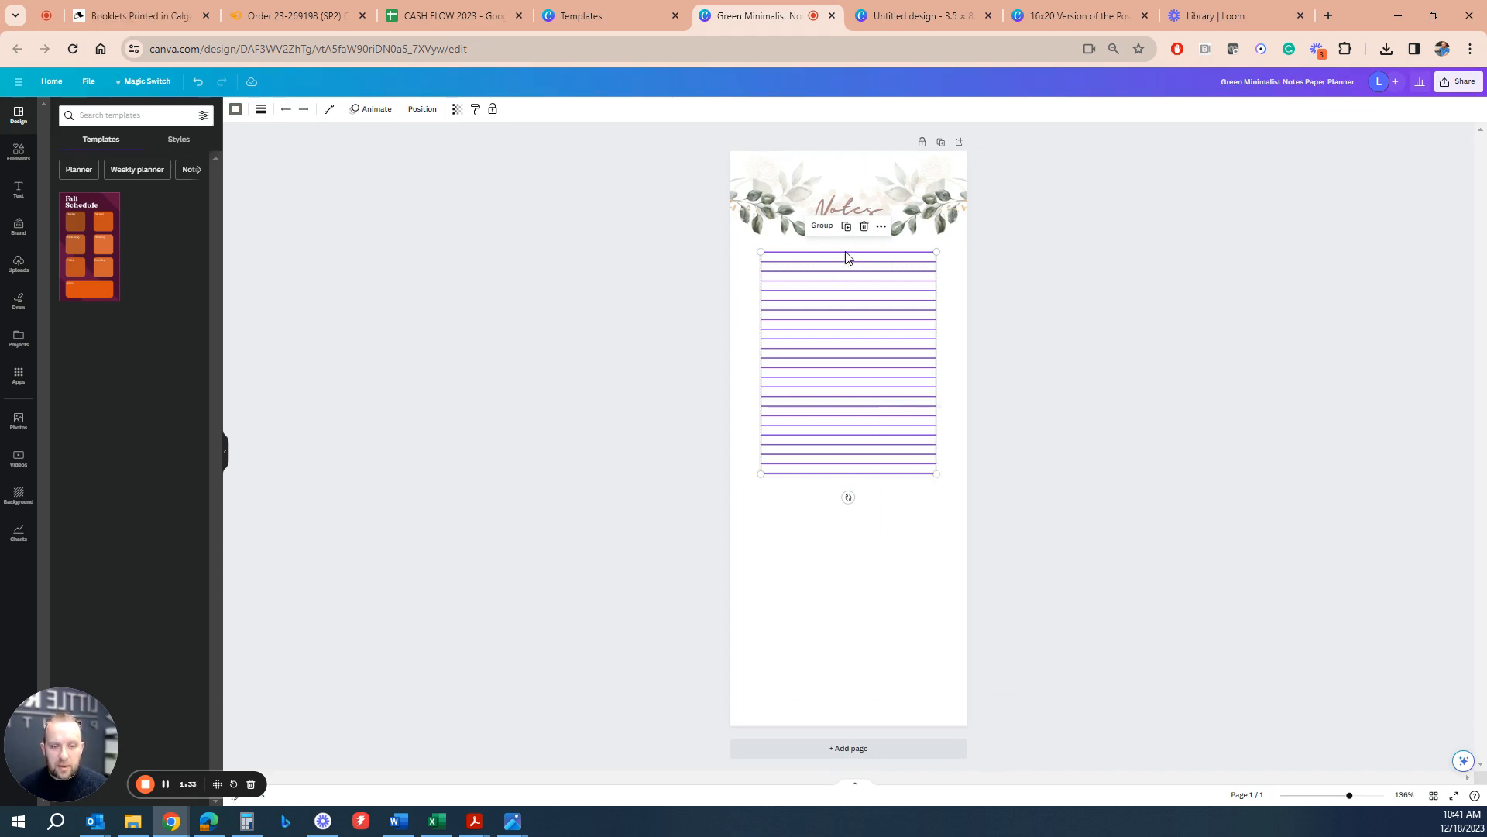
{"action": "left_click", "coordinate": [822, 225]}
{"action": "left_click_drag", "start_coordinate": [871, 418], "coordinate": [841, 416]}
{"action": "left_click_drag", "start_coordinate": [907, 470], "coordinate": [937, 540]}
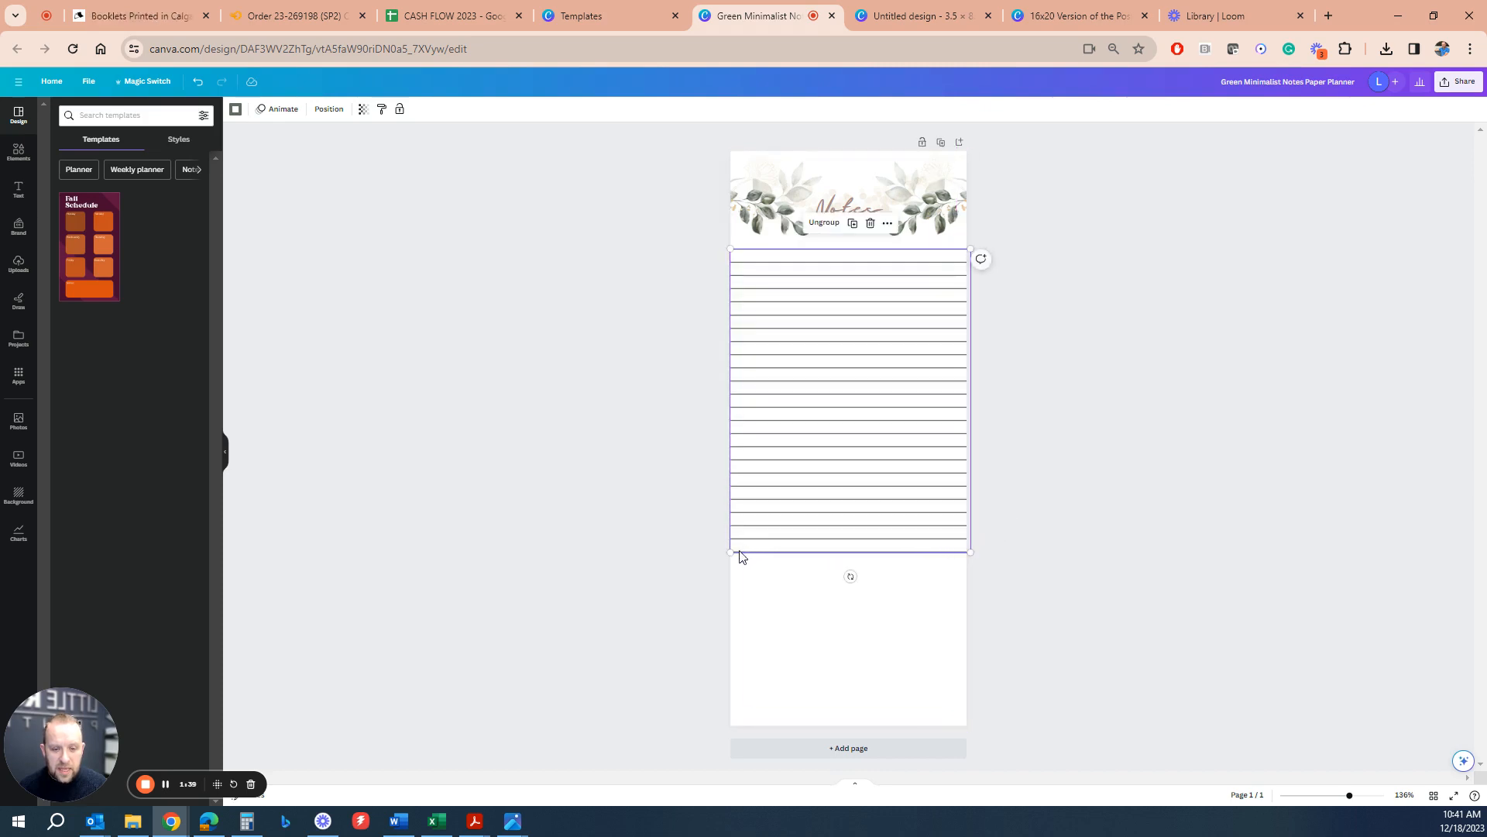
{"action": "left_click_drag", "start_coordinate": [730, 553], "coordinate": [726, 558]}
{"action": "left_click", "coordinate": [1119, 568]}
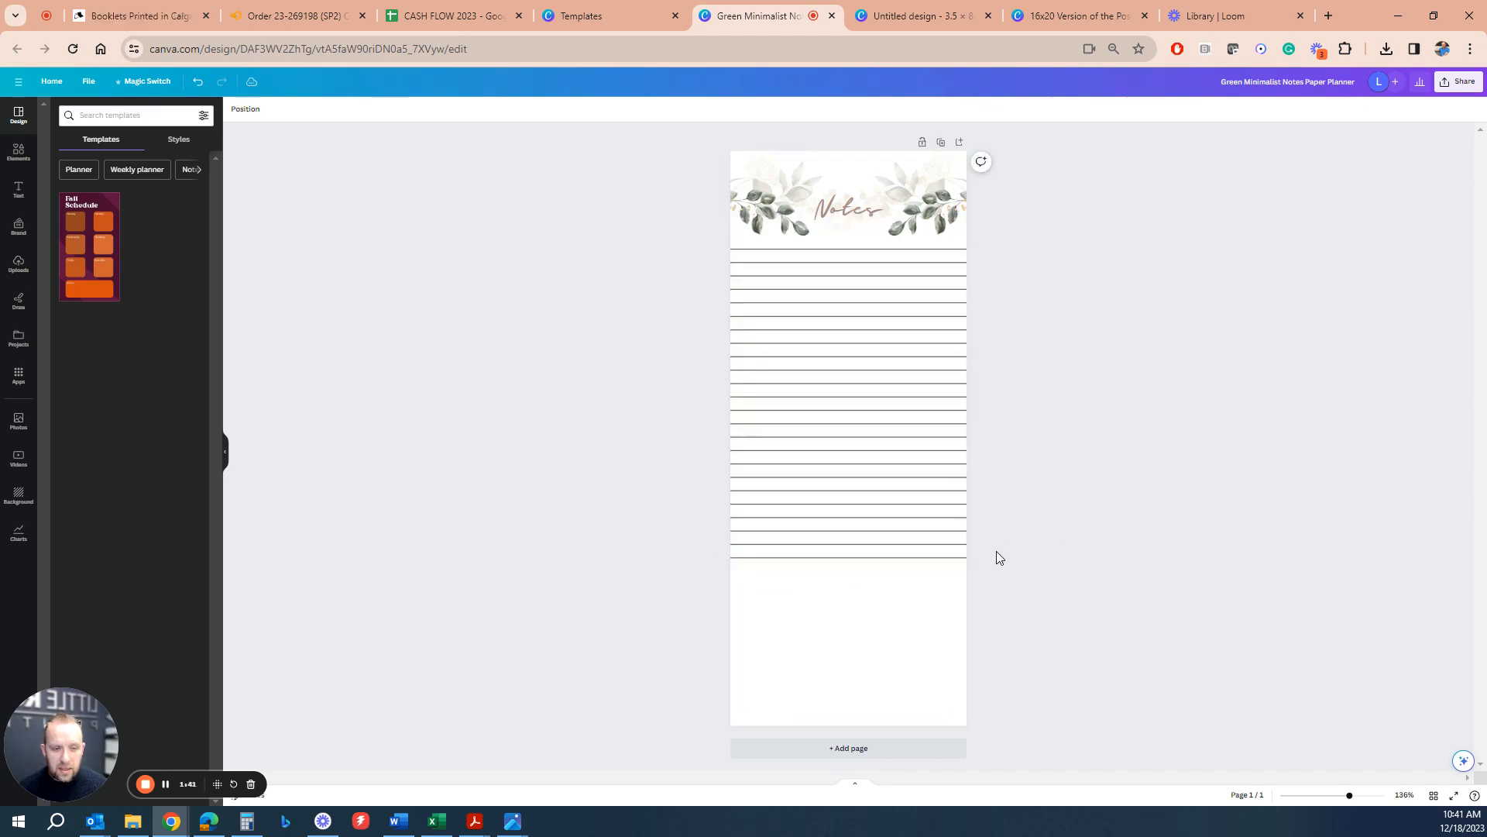
Duplicate the group of lines and place the copy directly beneath to fill the page to its lower edge
{"action": "left_click", "coordinate": [914, 500]}
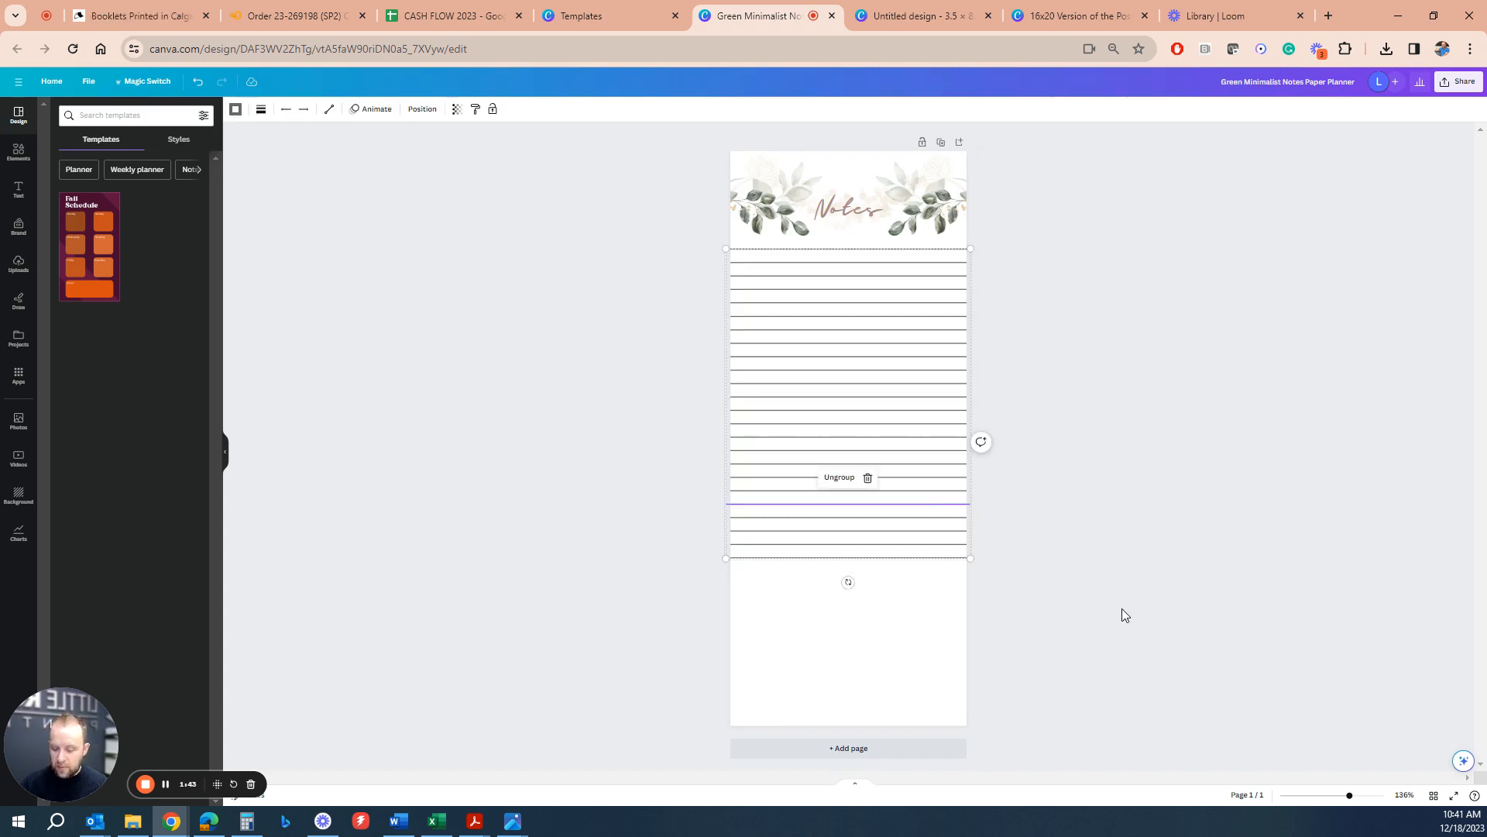
{"action": "left_click", "coordinate": [1186, 643]}
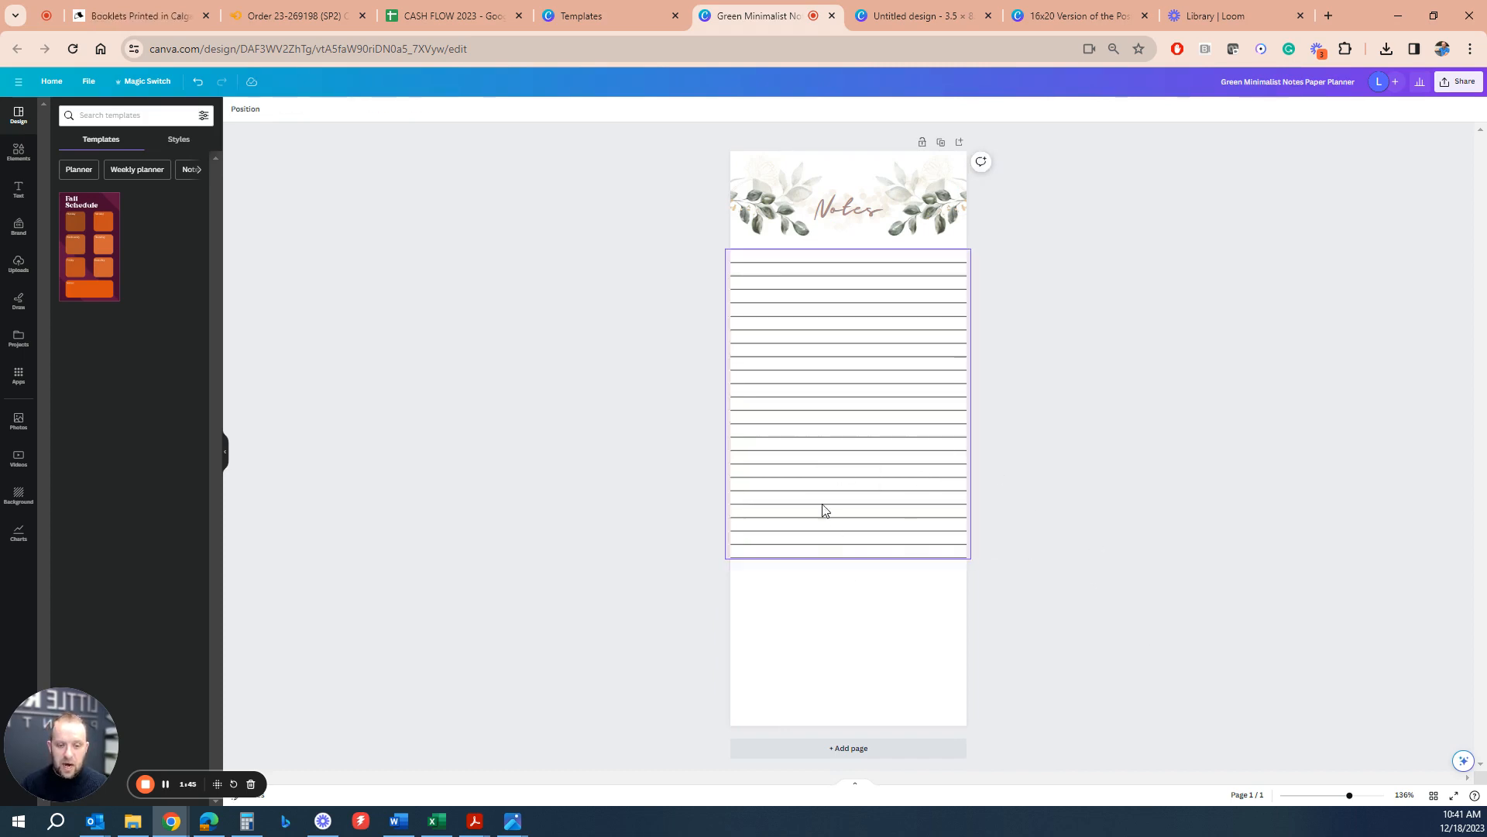
{"action": "left_click", "coordinate": [922, 474]}
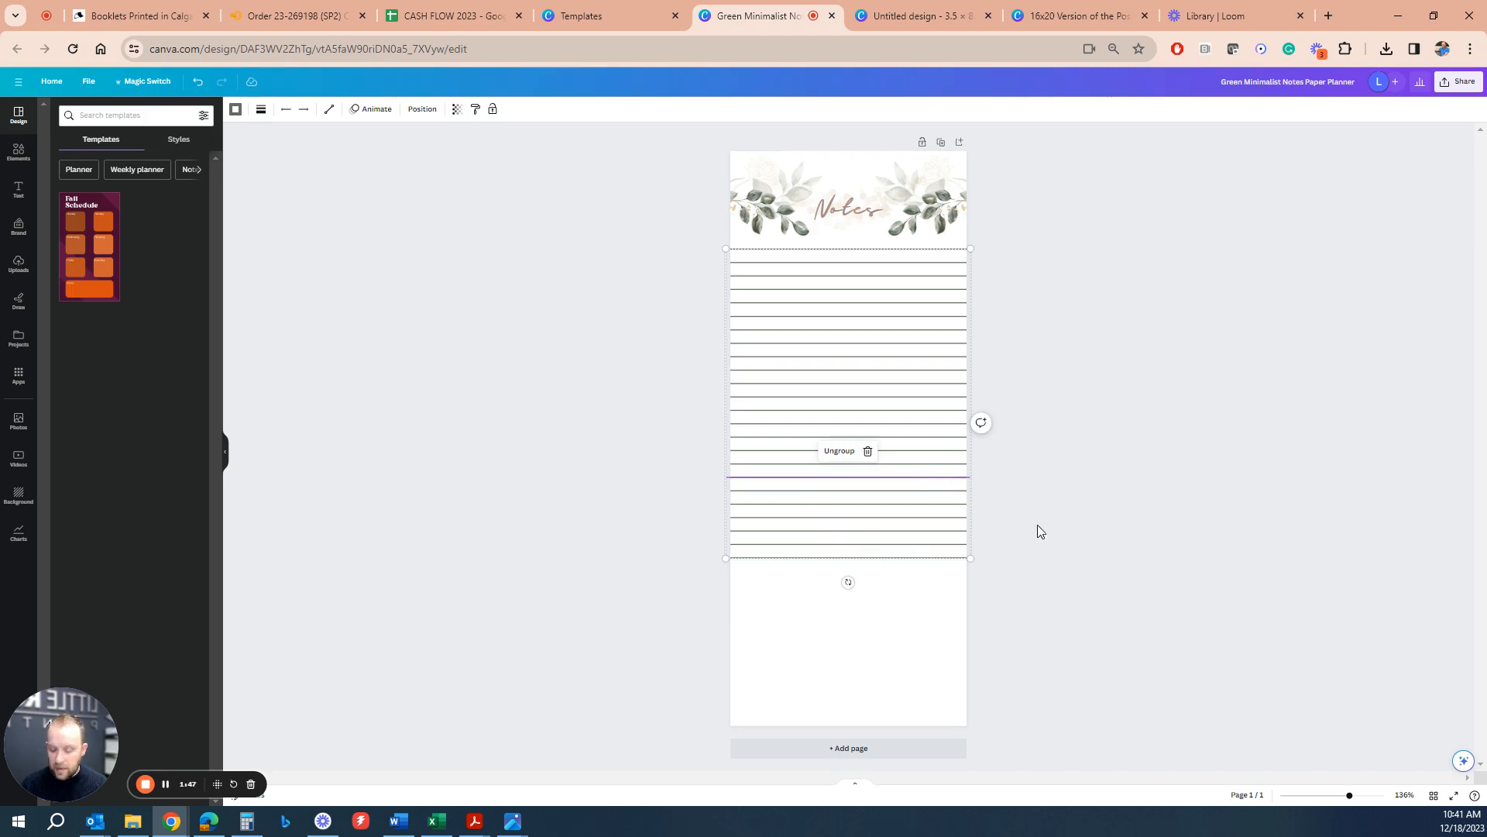
{"action": "key", "text": "ctrl+v"}
{"action": "left_click_drag", "start_coordinate": [920, 491], "coordinate": [906, 803]}
{"action": "left_click", "coordinate": [1062, 664]}
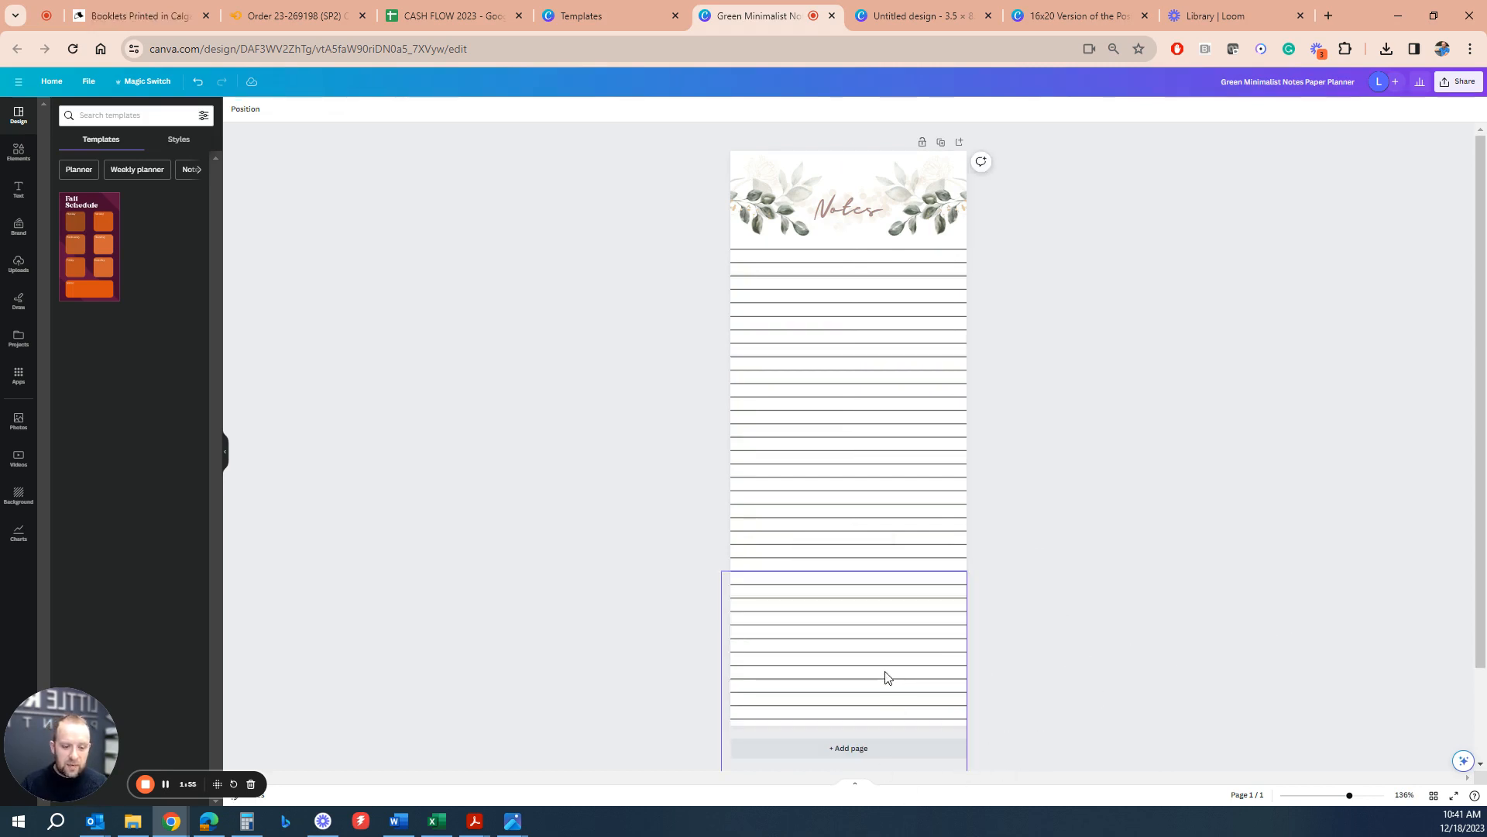
Delete the Notes heading and the beige splash behind it, and shift the left leaf cluster outward to clear the header's centre
{"action": "left_click", "coordinate": [874, 223]}
{"action": "key", "text": "Delete"}
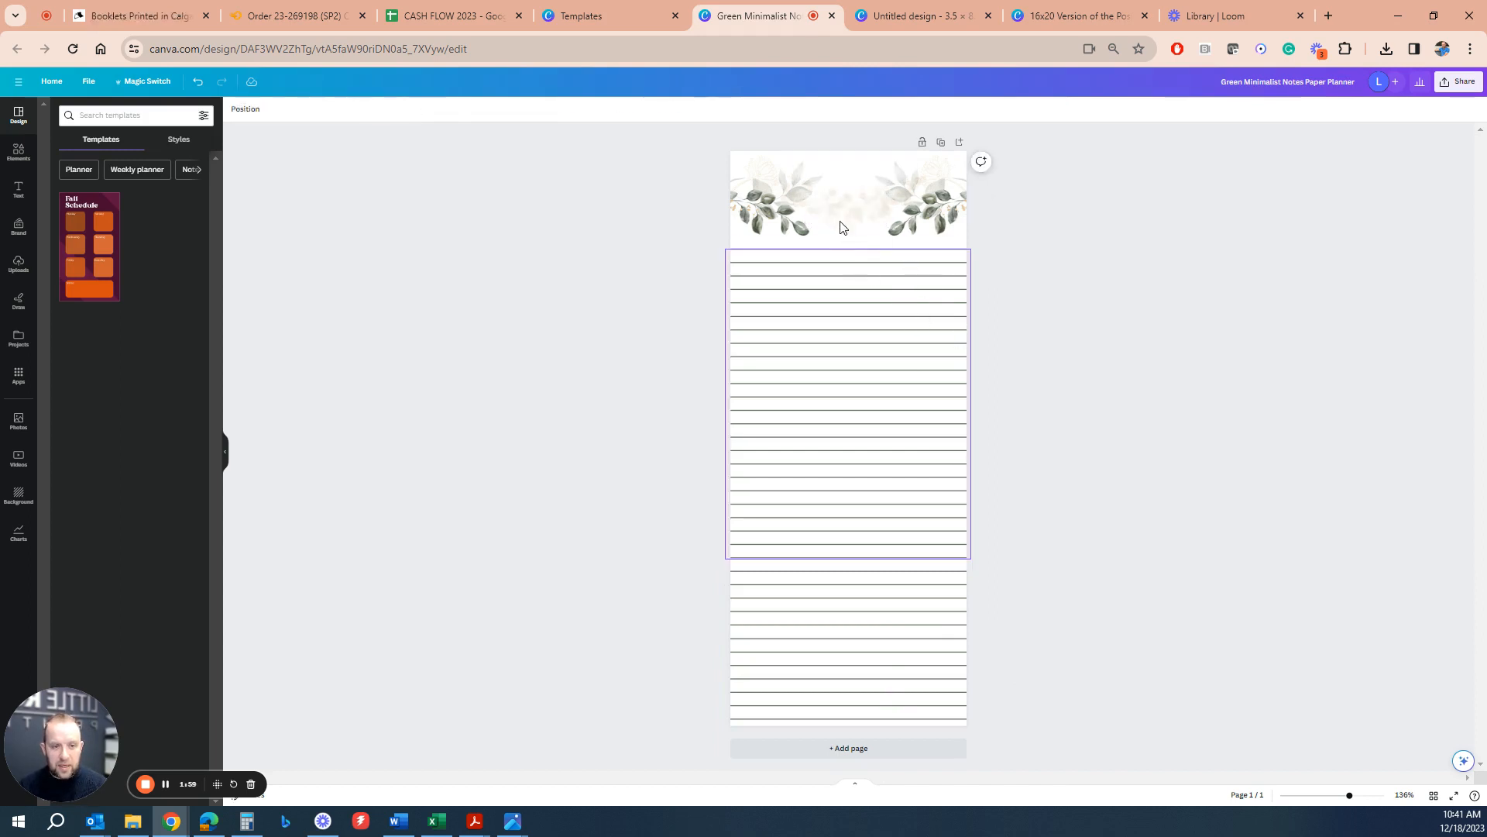
{"action": "left_click", "coordinate": [849, 198]}
{"action": "left_click_drag", "start_coordinate": [926, 218], "coordinate": [985, 223]}
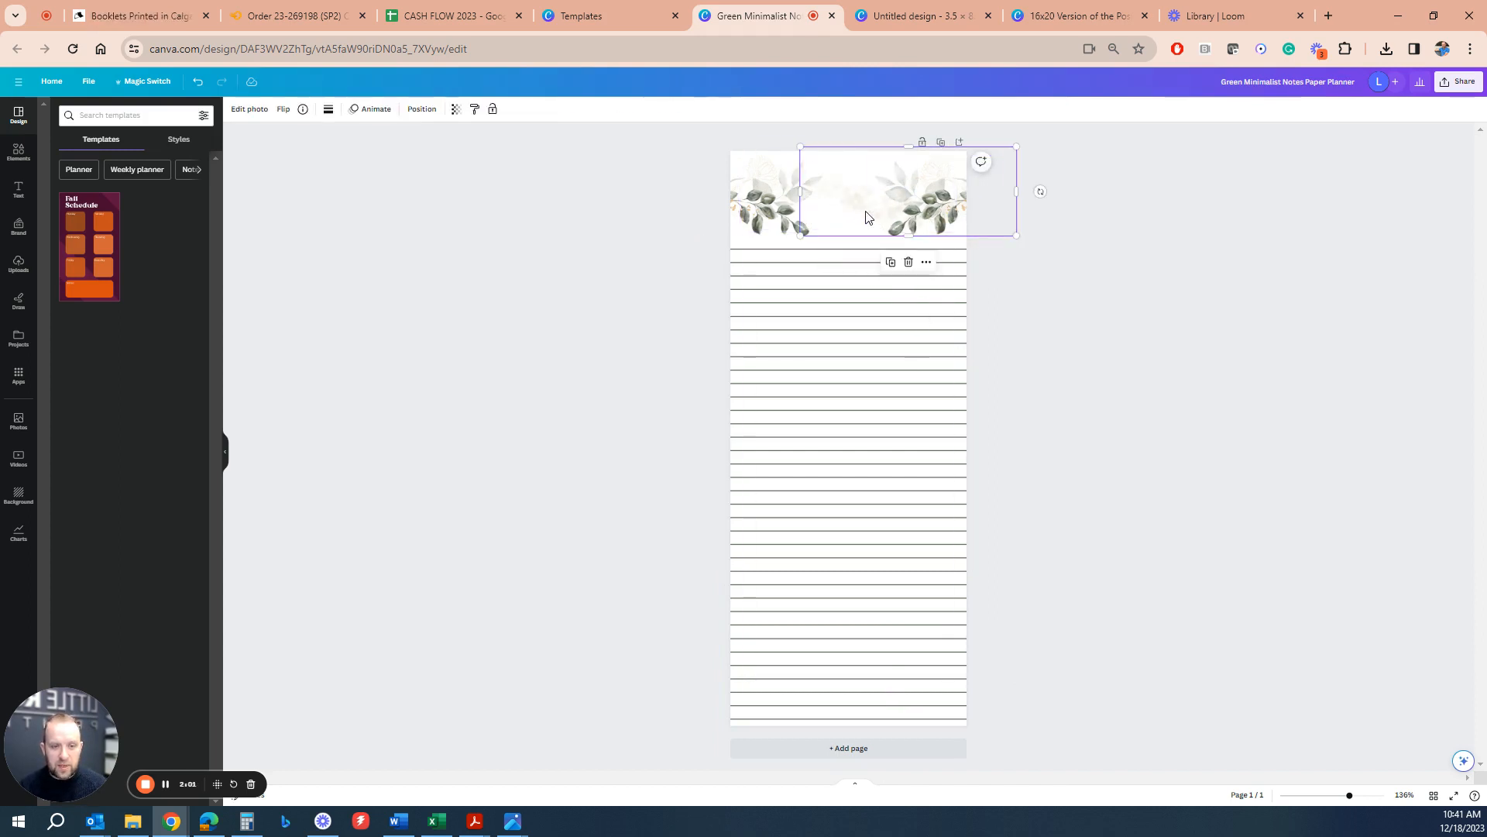
{"action": "left_click_drag", "start_coordinate": [821, 217], "coordinate": [772, 211]}
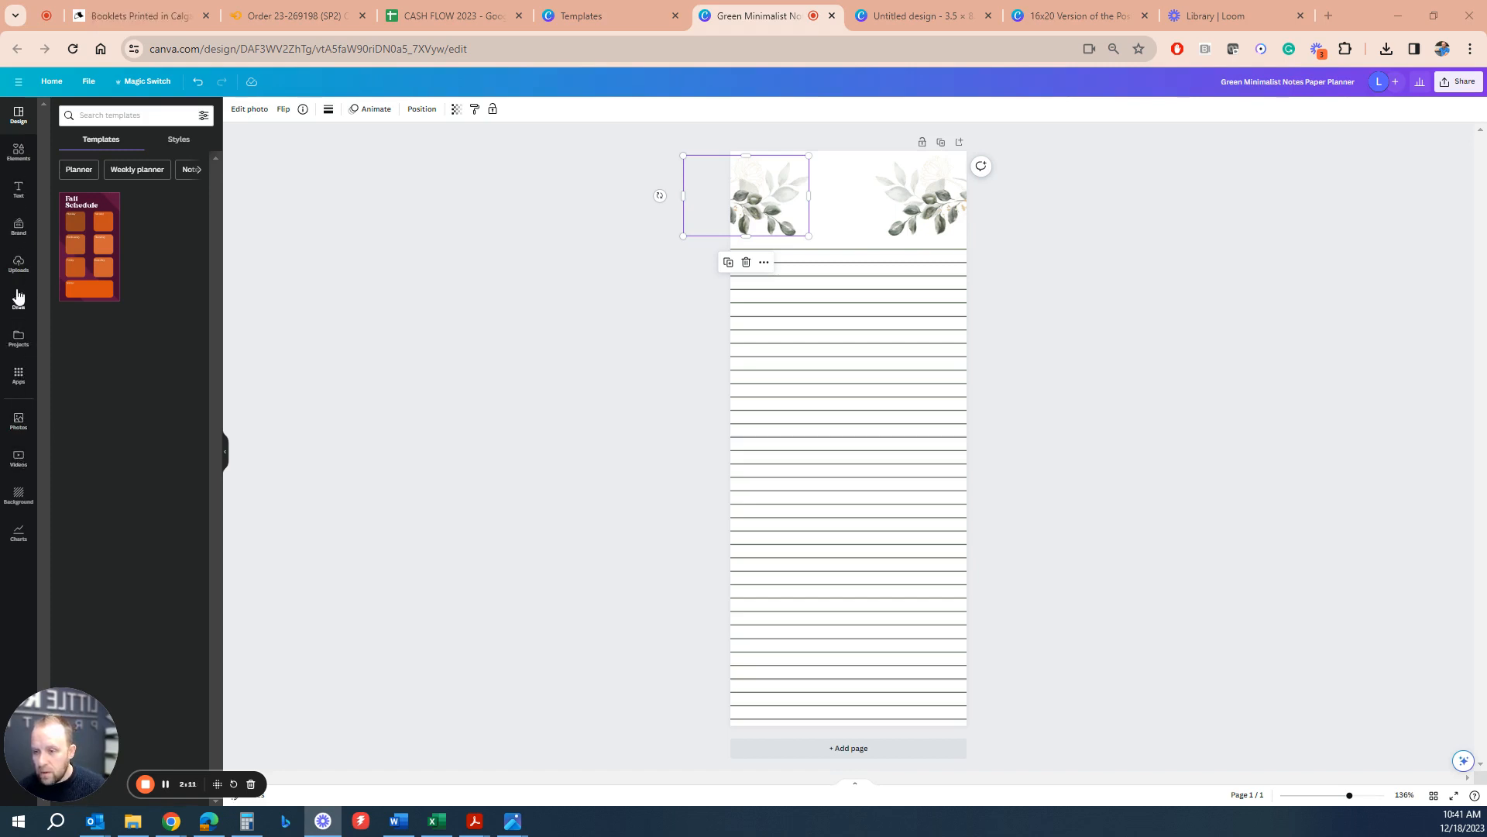
{"action": "left_click", "coordinate": [17, 265]}
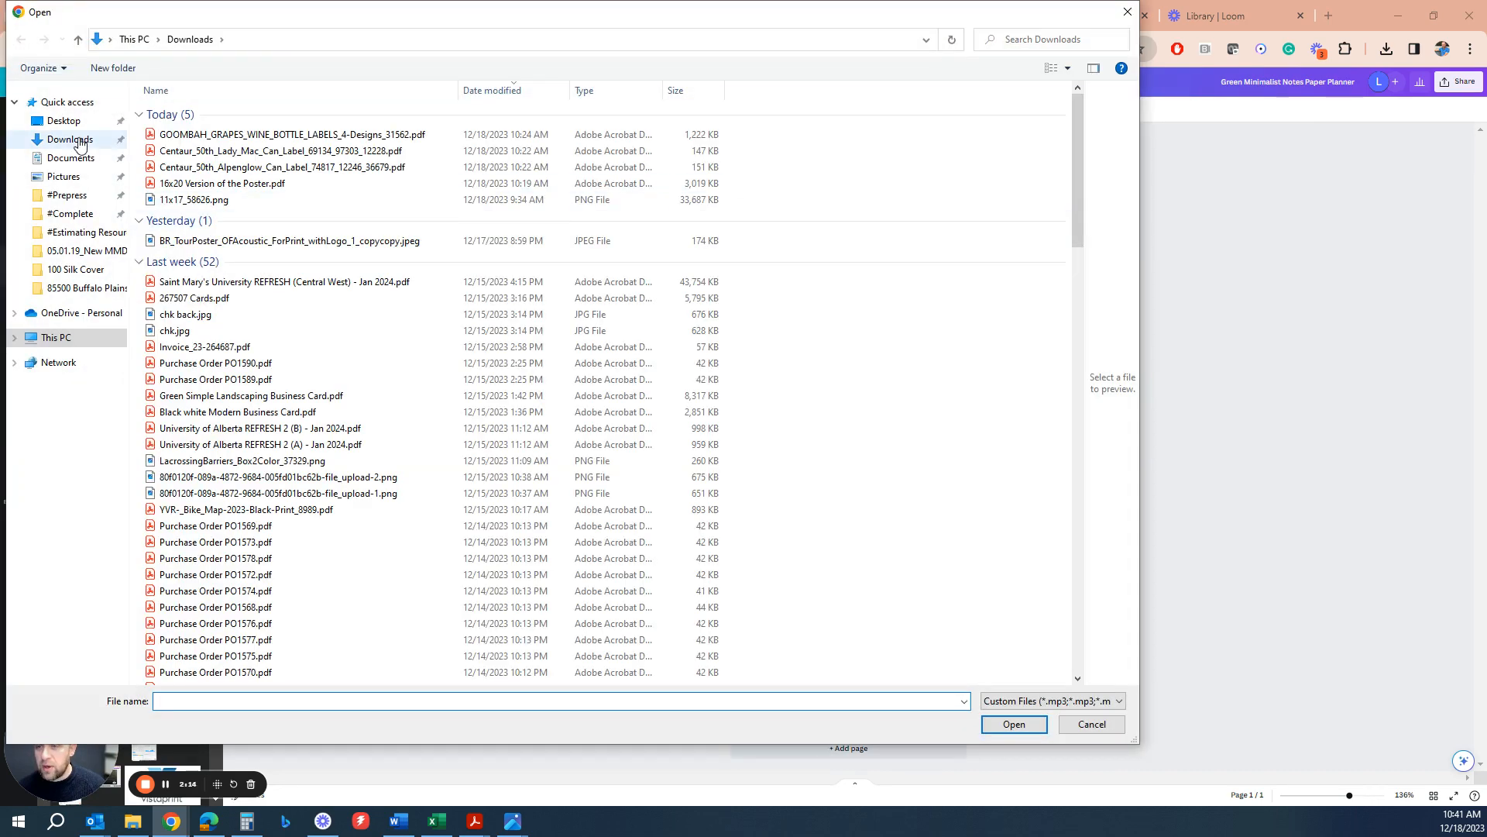
{"action": "left_click", "coordinate": [76, 140]}
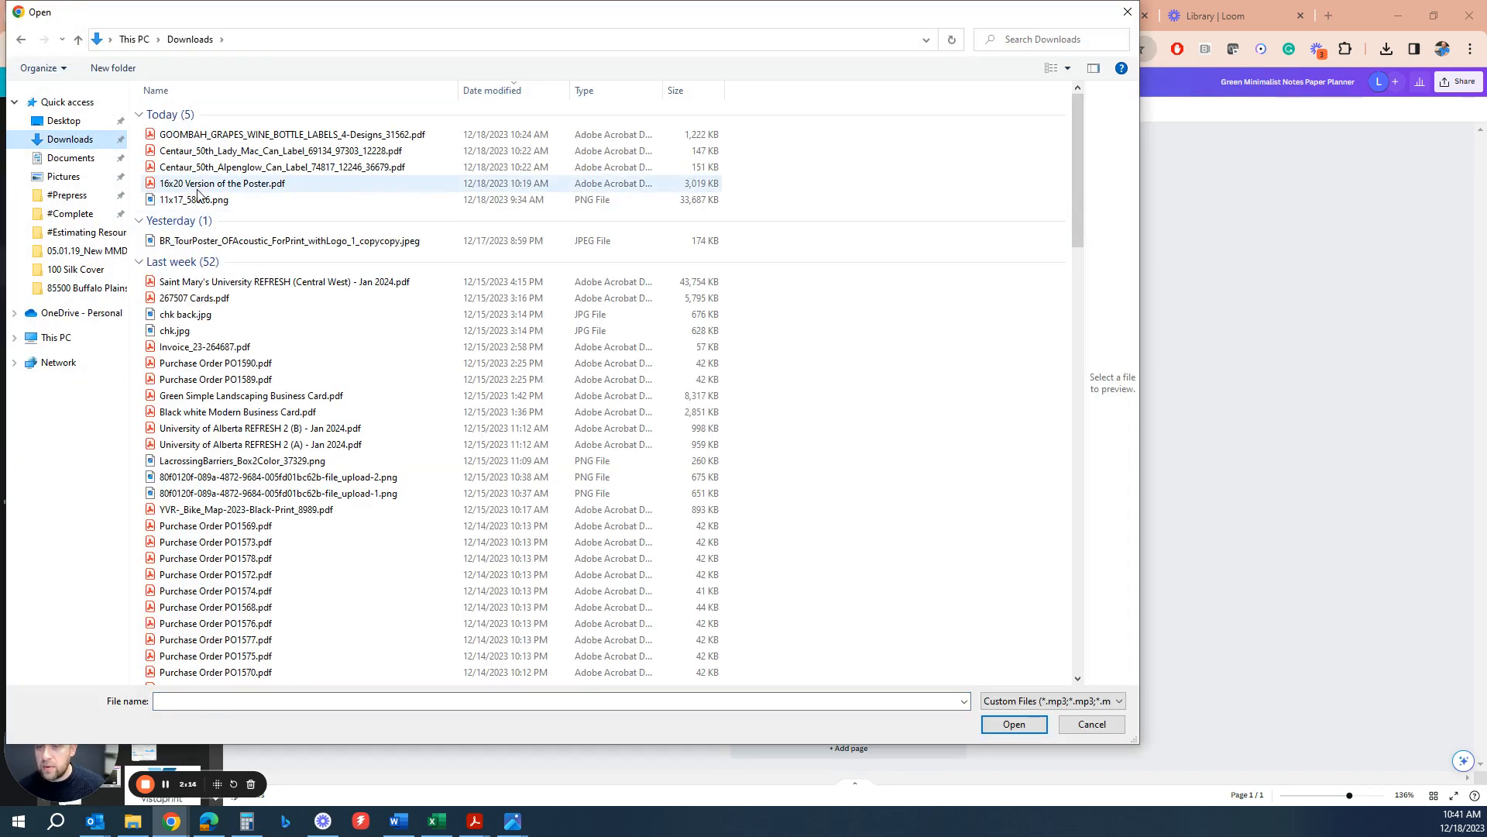
{"action": "left_click", "coordinate": [199, 241]}
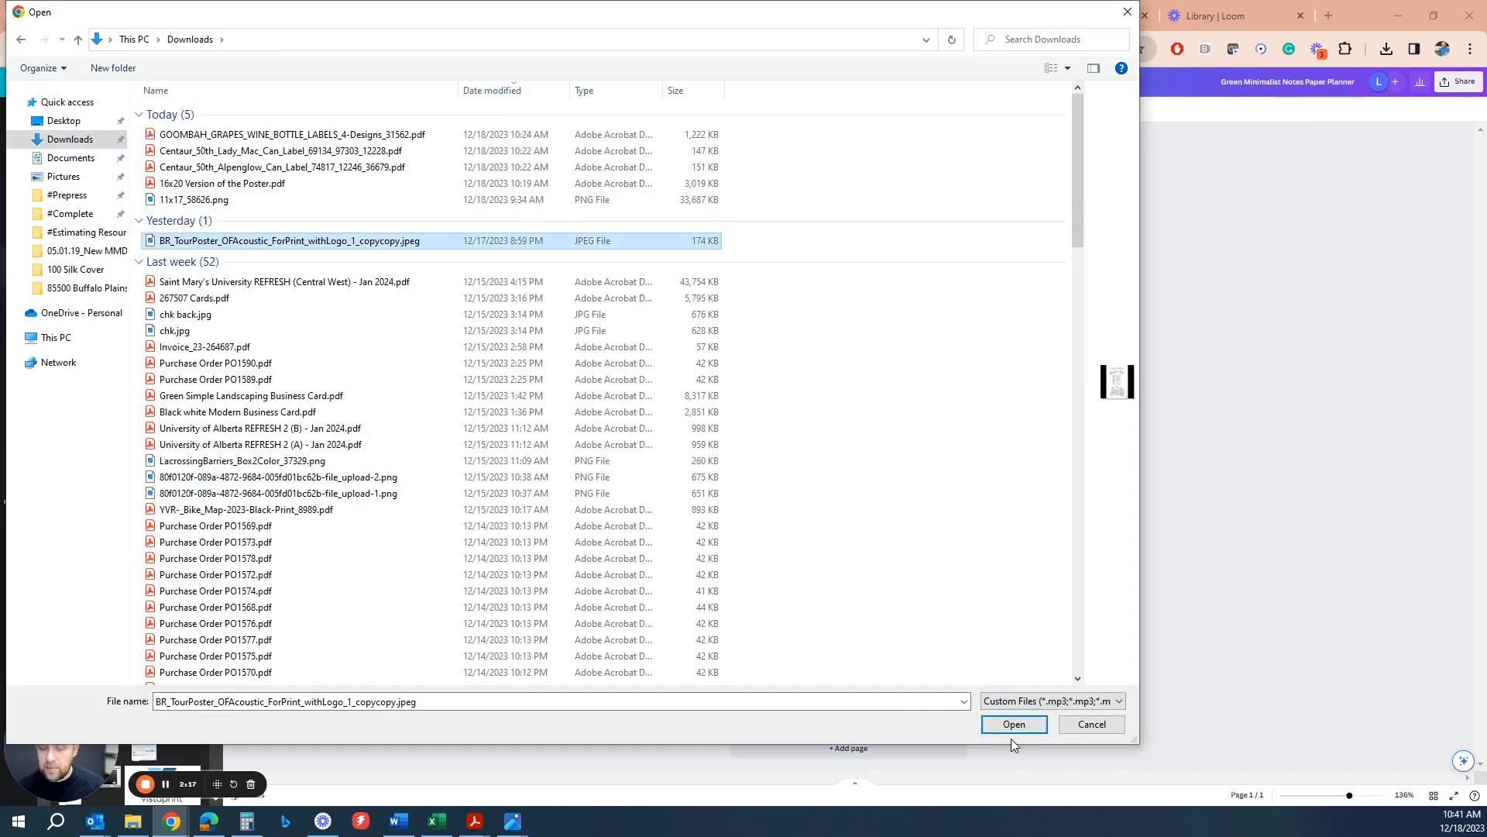
{"action": "left_click", "coordinate": [1085, 731]}
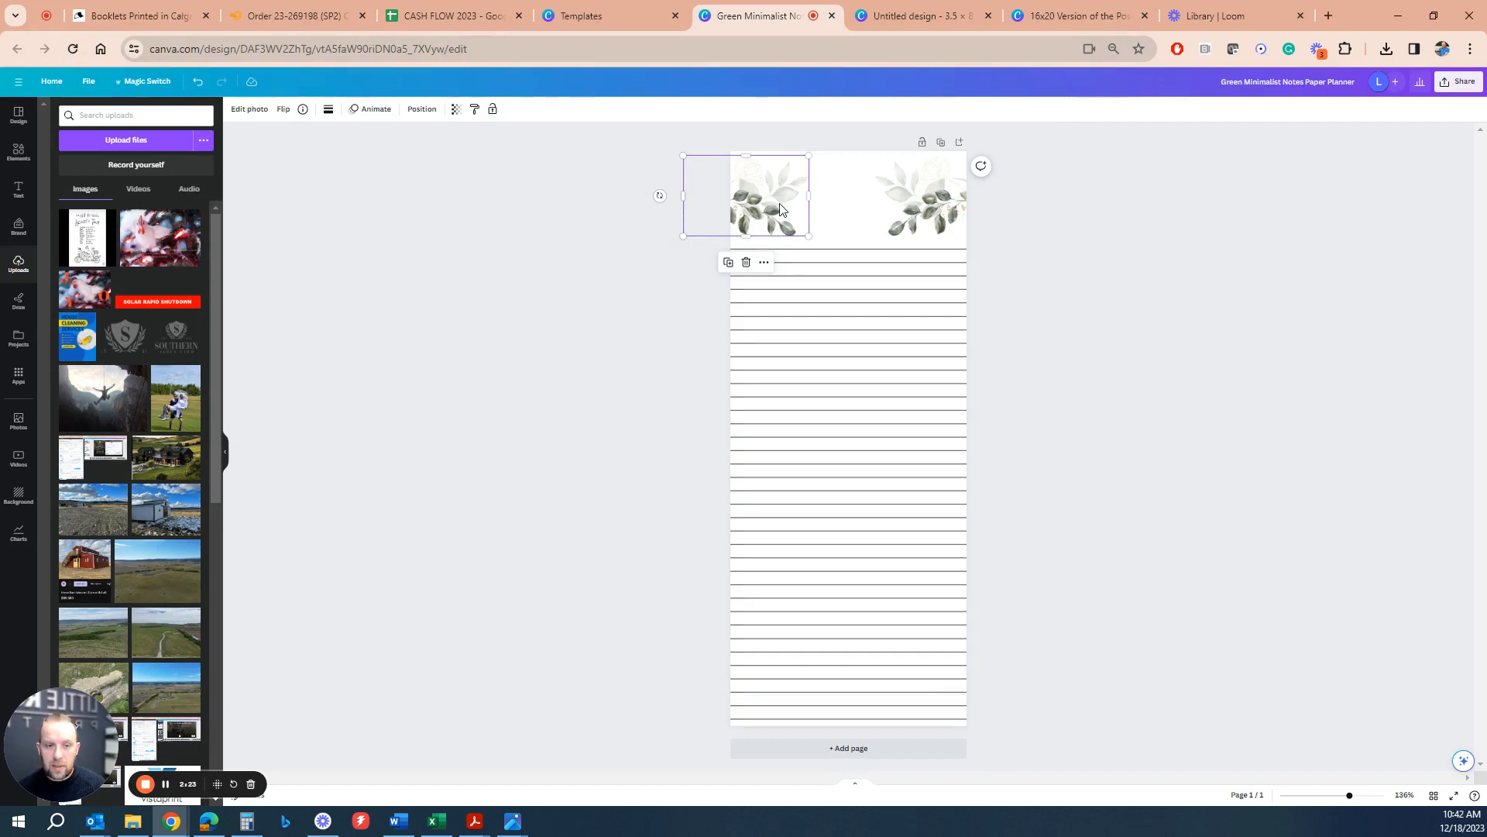
Nudge the left leaf cluster inward and add the uploaded Southern Acres Farm logo, scaled down to fit between the header's leaf clusters
{"action": "left_click_drag", "start_coordinate": [781, 210], "coordinate": [788, 210]}
{"action": "left_click", "coordinate": [172, 341]}
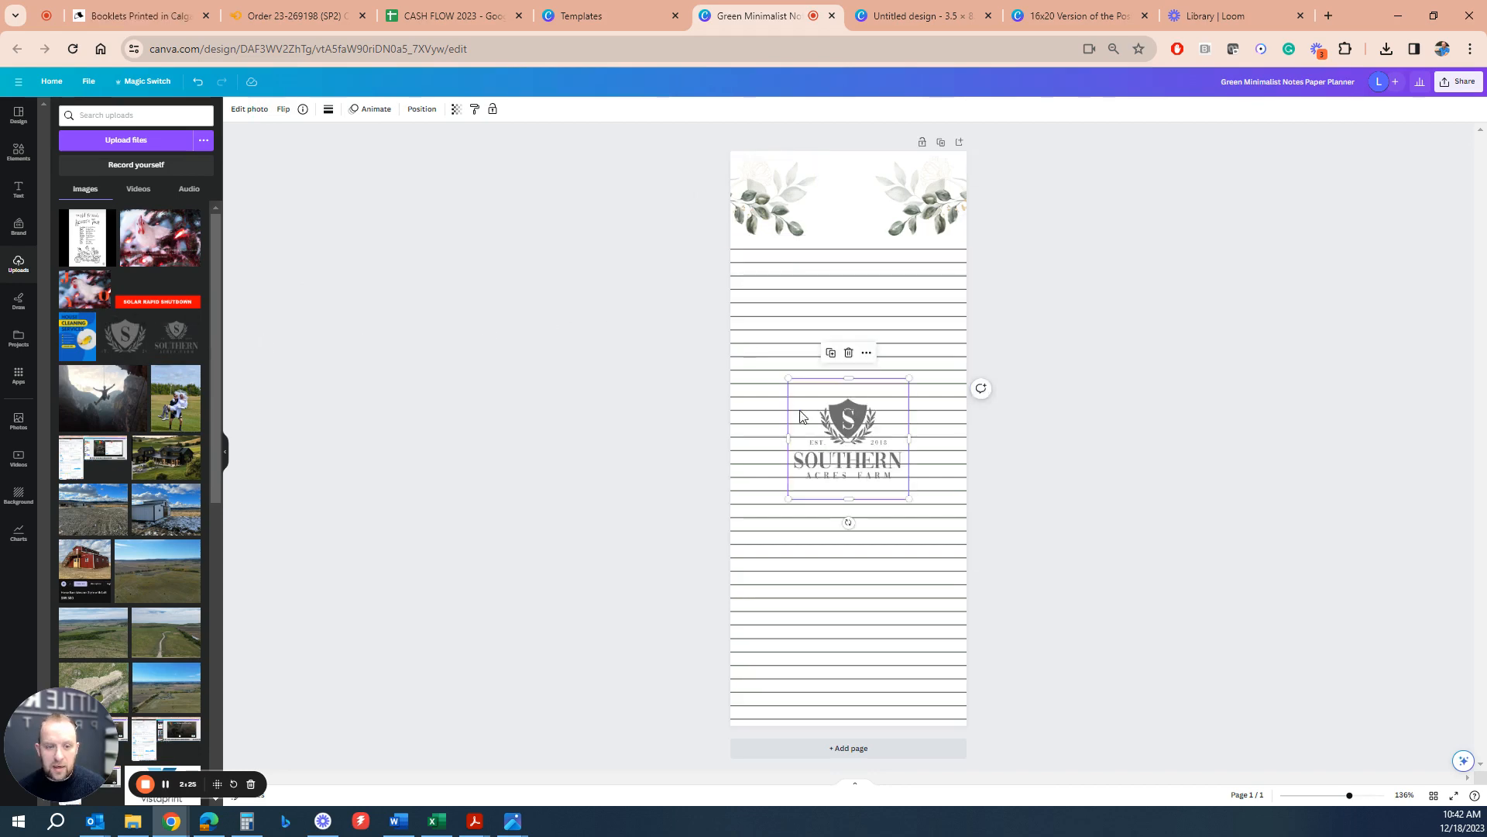
{"action": "left_click_drag", "start_coordinate": [826, 431], "coordinate": [825, 200]}
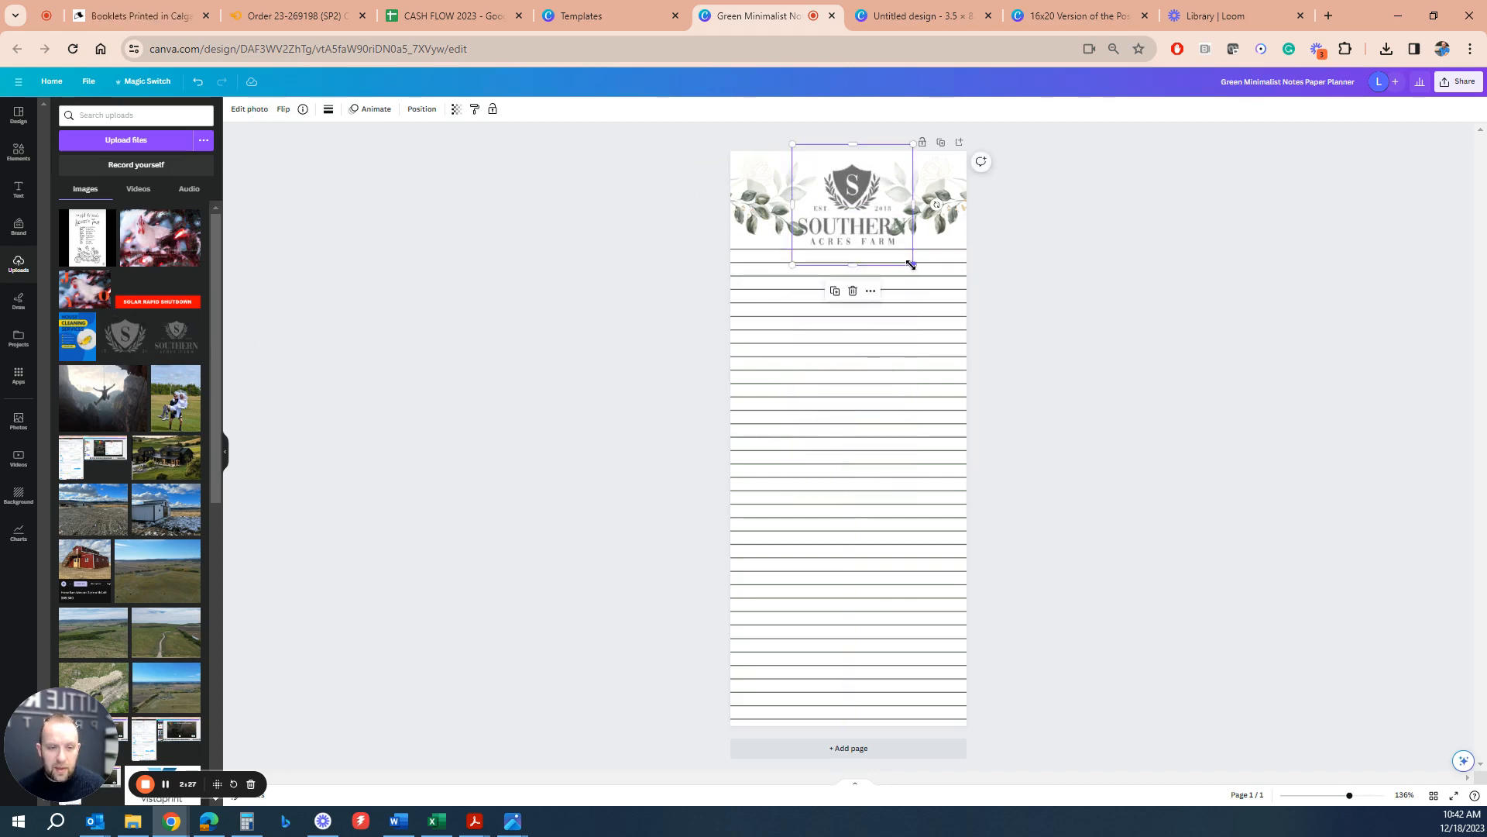
{"action": "left_click_drag", "start_coordinate": [913, 266], "coordinate": [864, 213]}
{"action": "left_click", "coordinate": [1036, 230]}
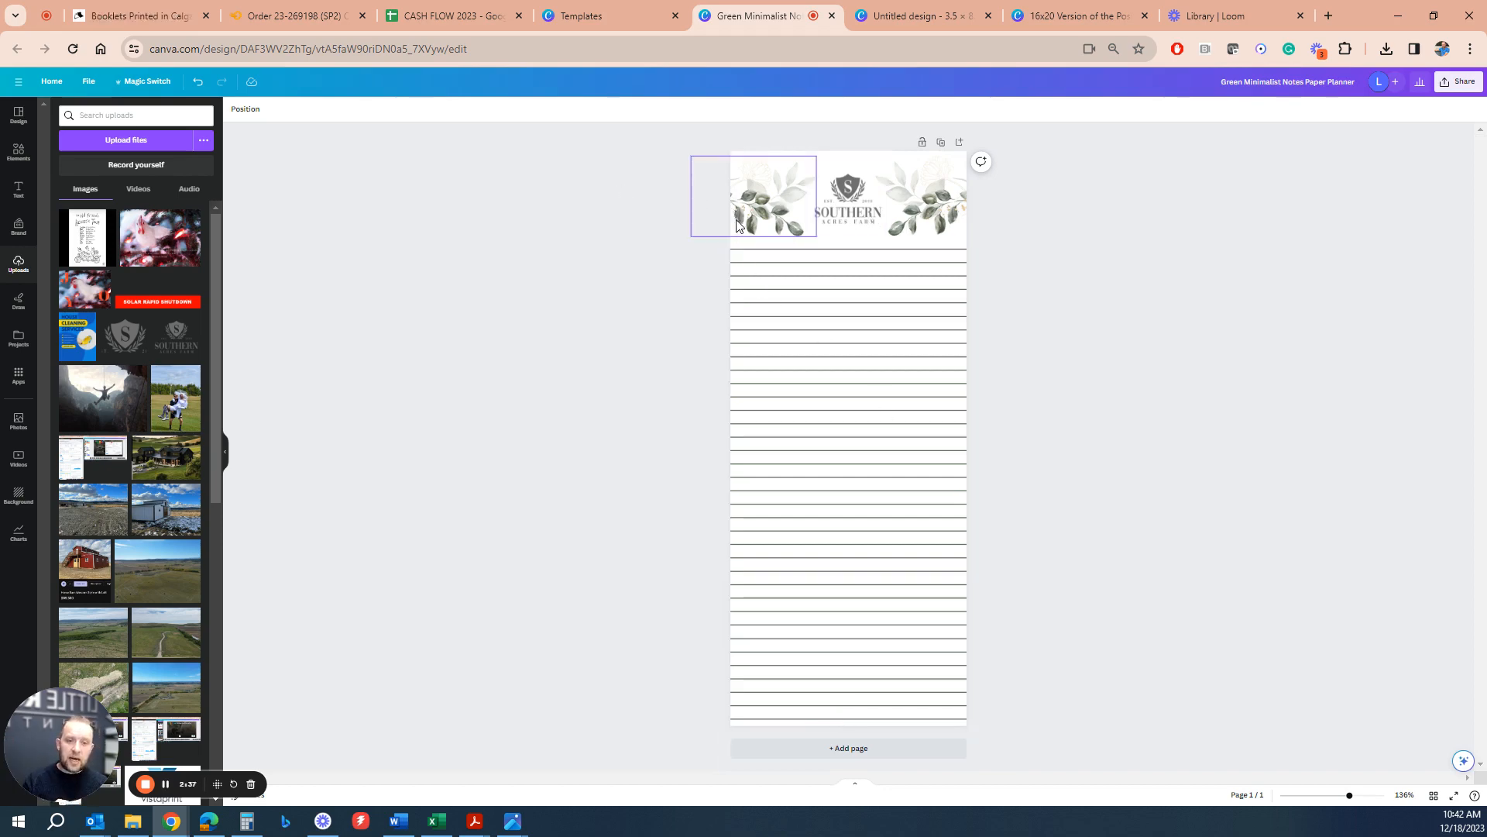
{"action": "left_click", "coordinate": [696, 217]}
{"action": "left_click", "coordinate": [997, 210]}
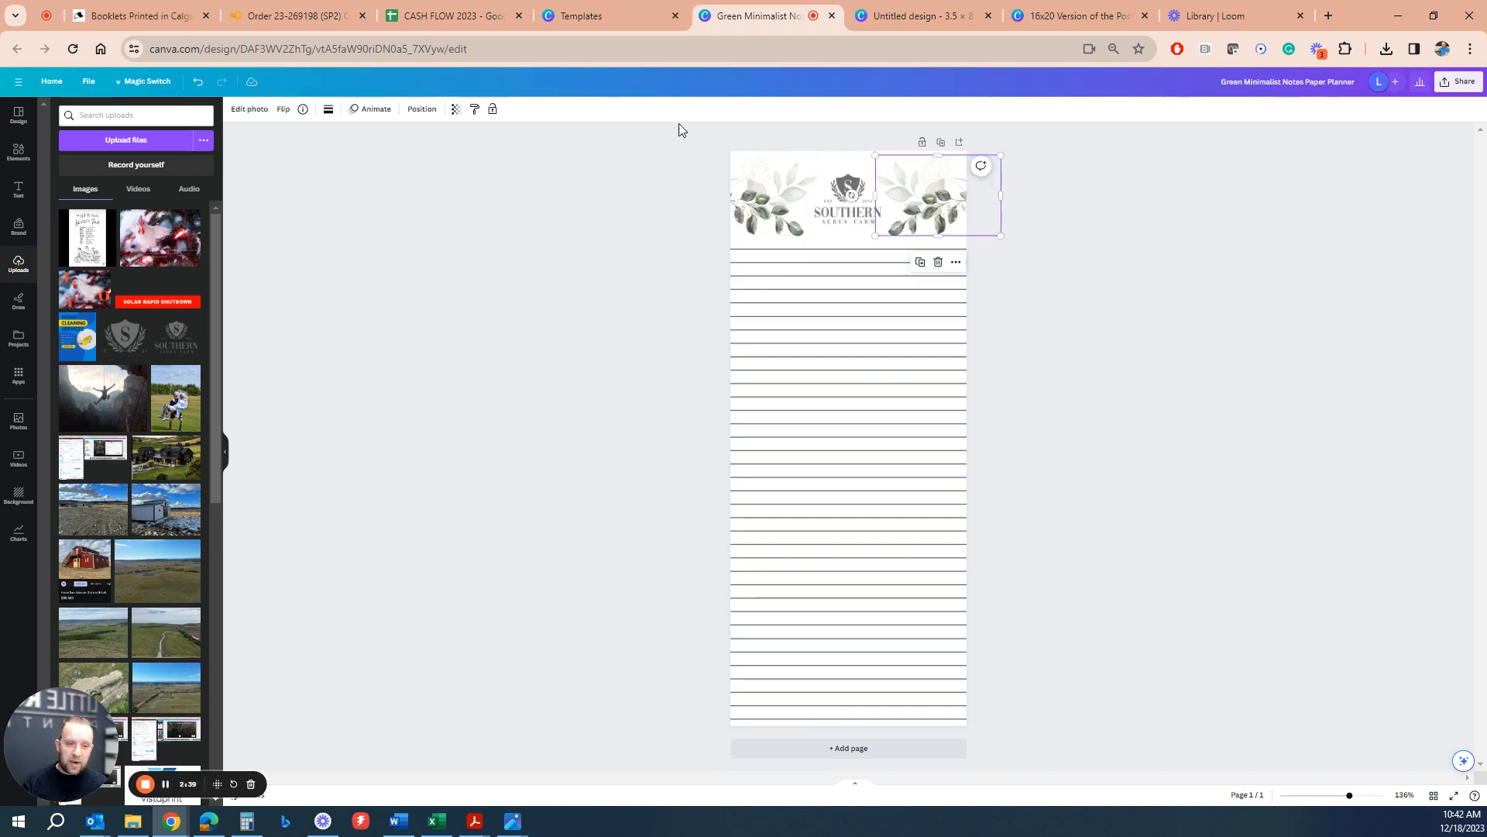
{"action": "left_click", "coordinate": [51, 81]}
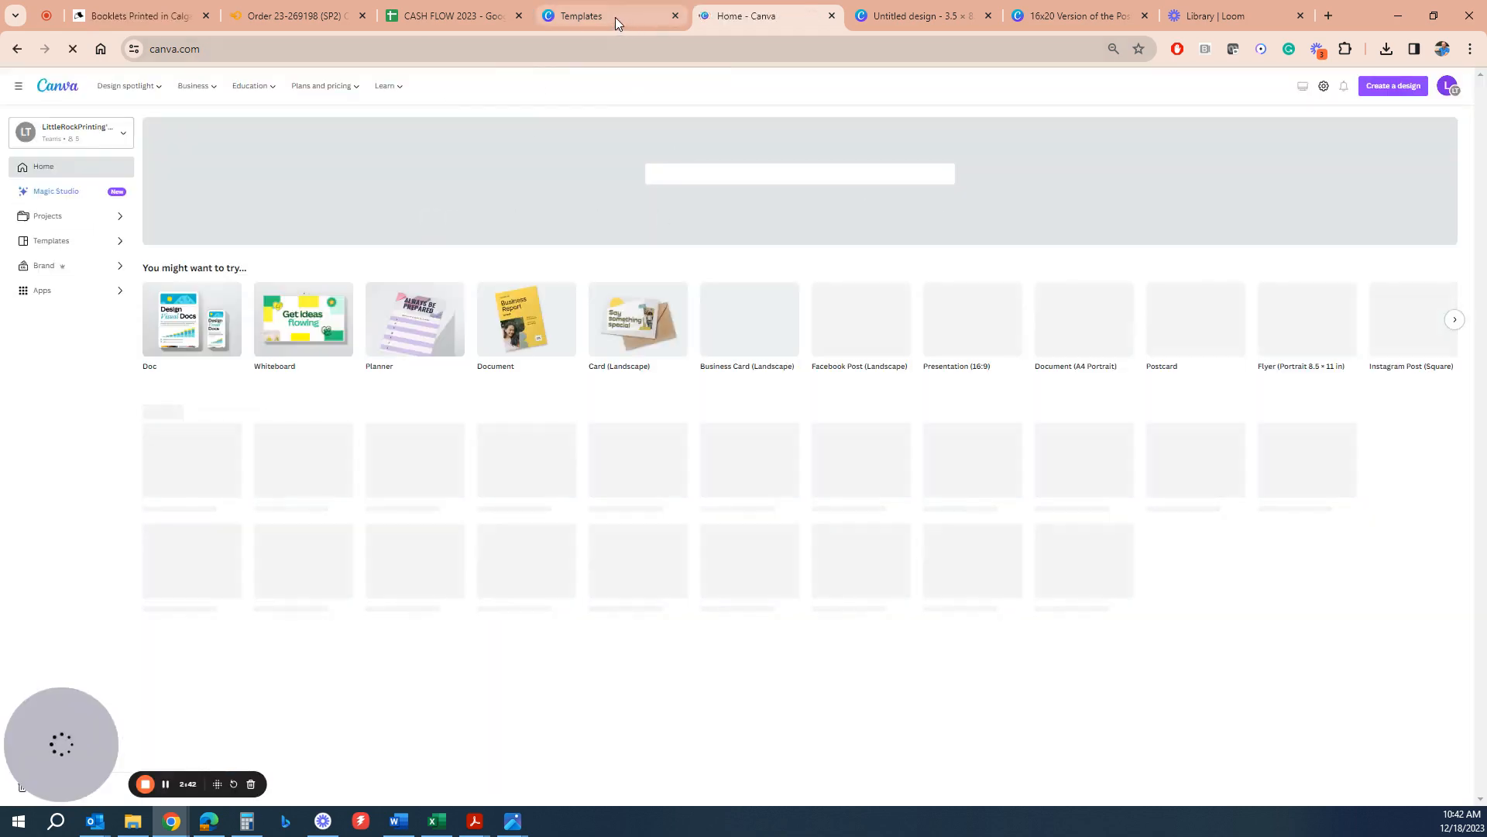
{"action": "left_click", "coordinate": [875, 17]}
{"action": "left_click", "coordinate": [736, 16]}
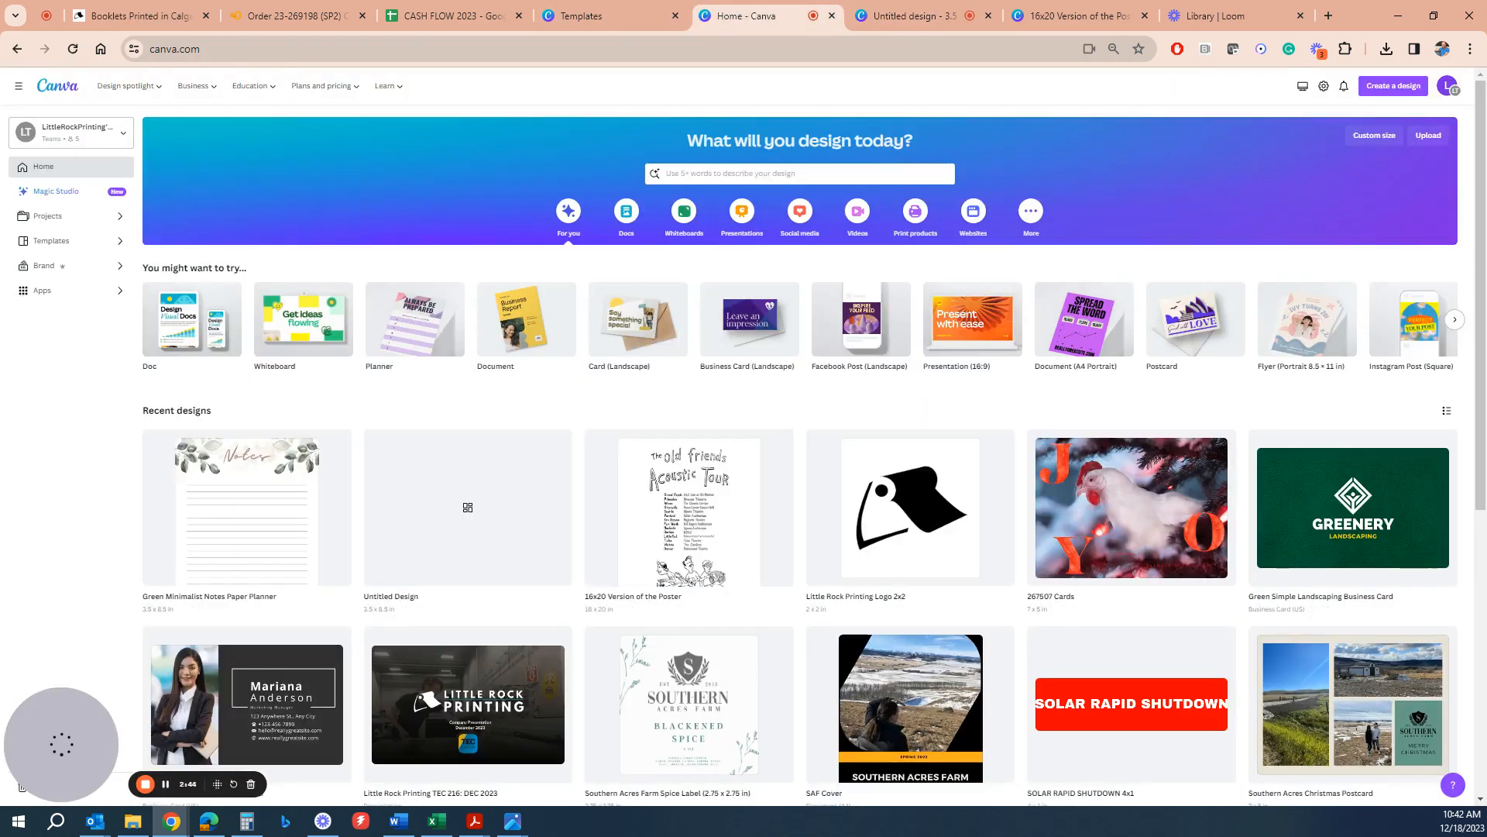
{"action": "left_click", "coordinate": [17, 49]}
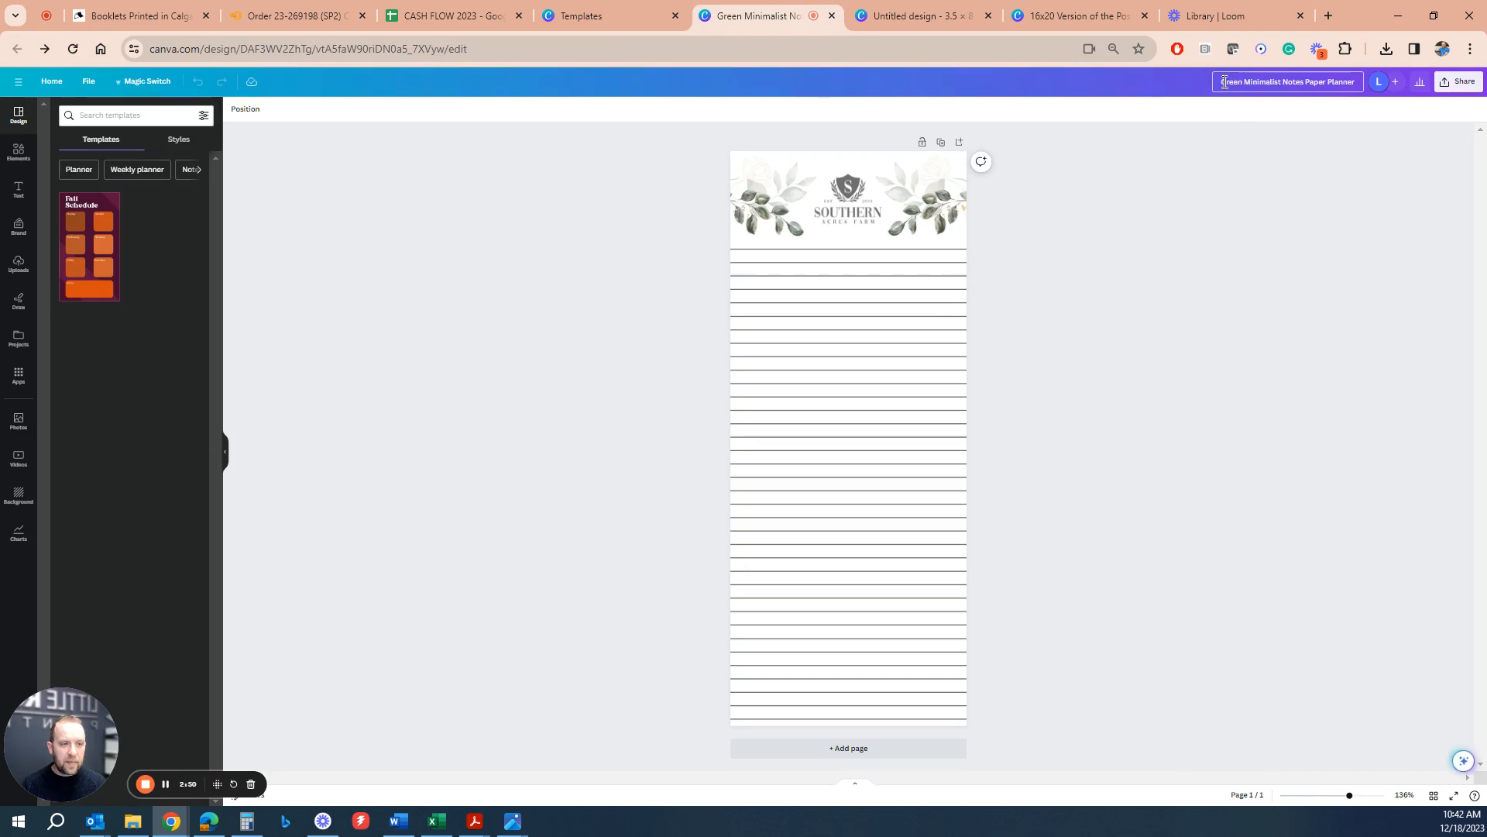
Rename the design as Southern Acres Note Pad 3.5x8.5
{"action": "left_click", "coordinate": [1225, 82]}
{"action": "type", "text": "South"}
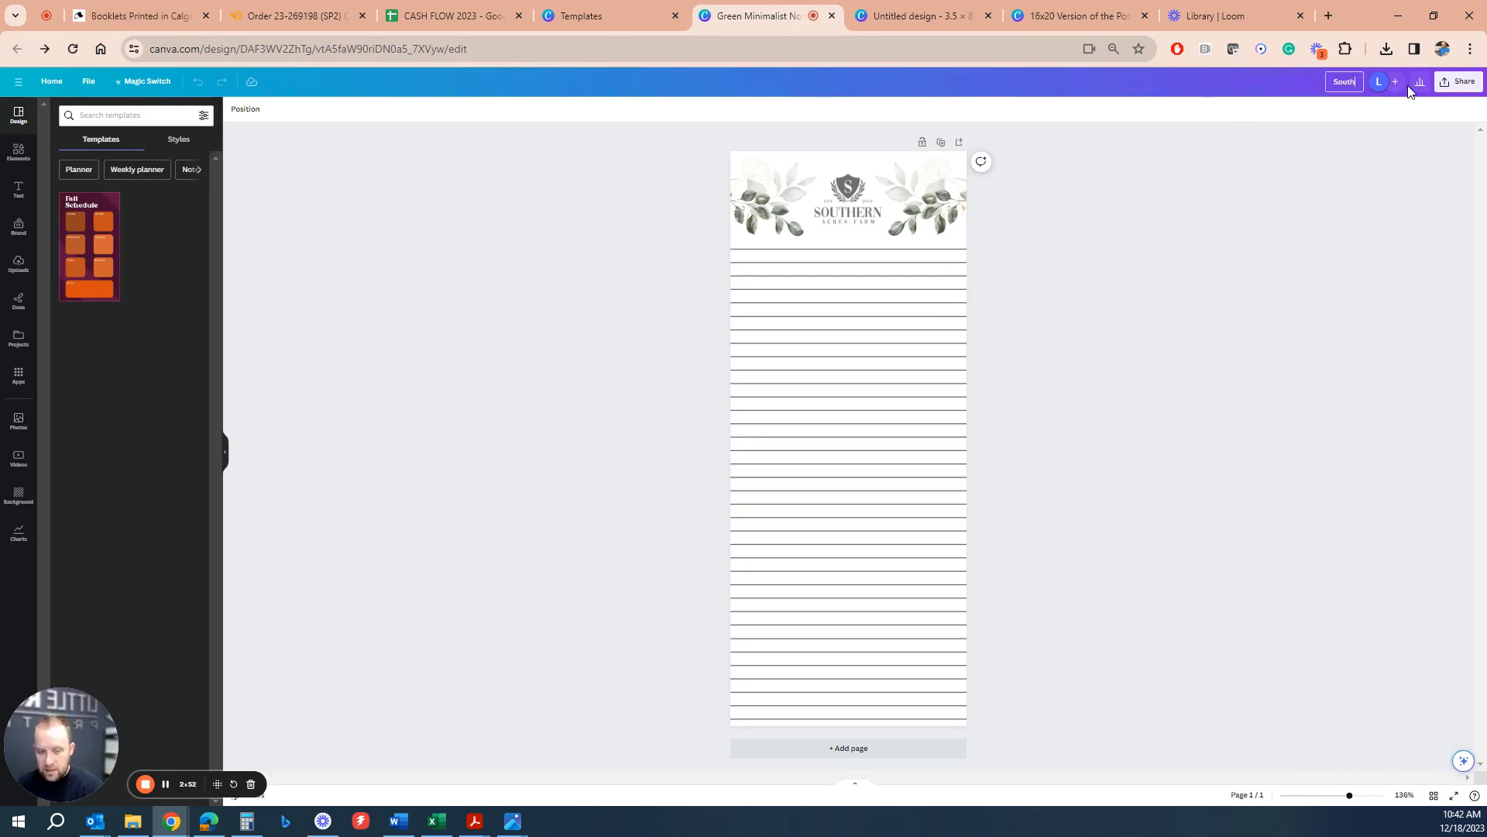
{"action": "type", "text": "ern Acres Note "}
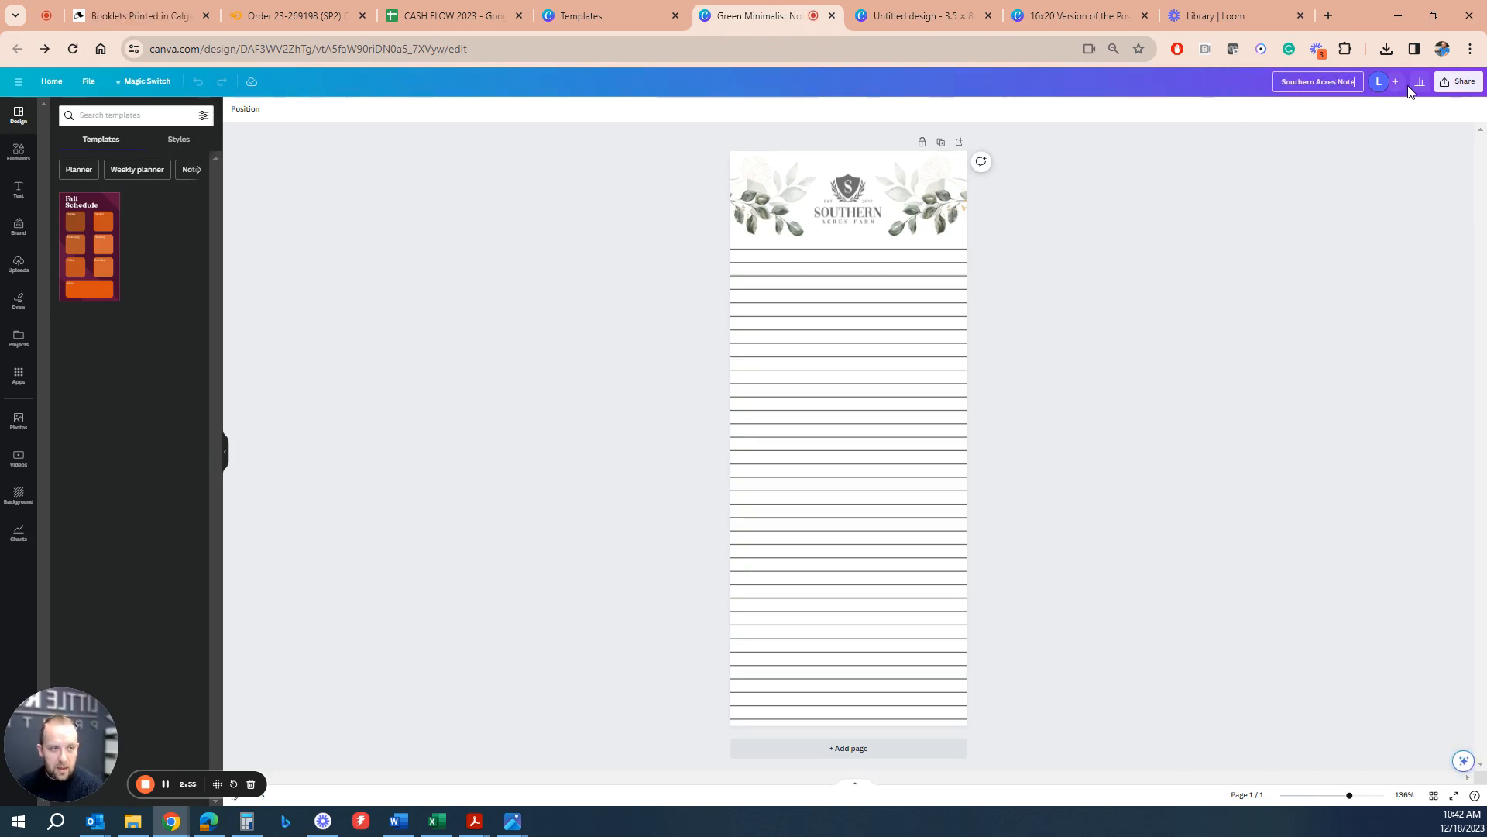
{"action": "type", "text": "Pad 3"}
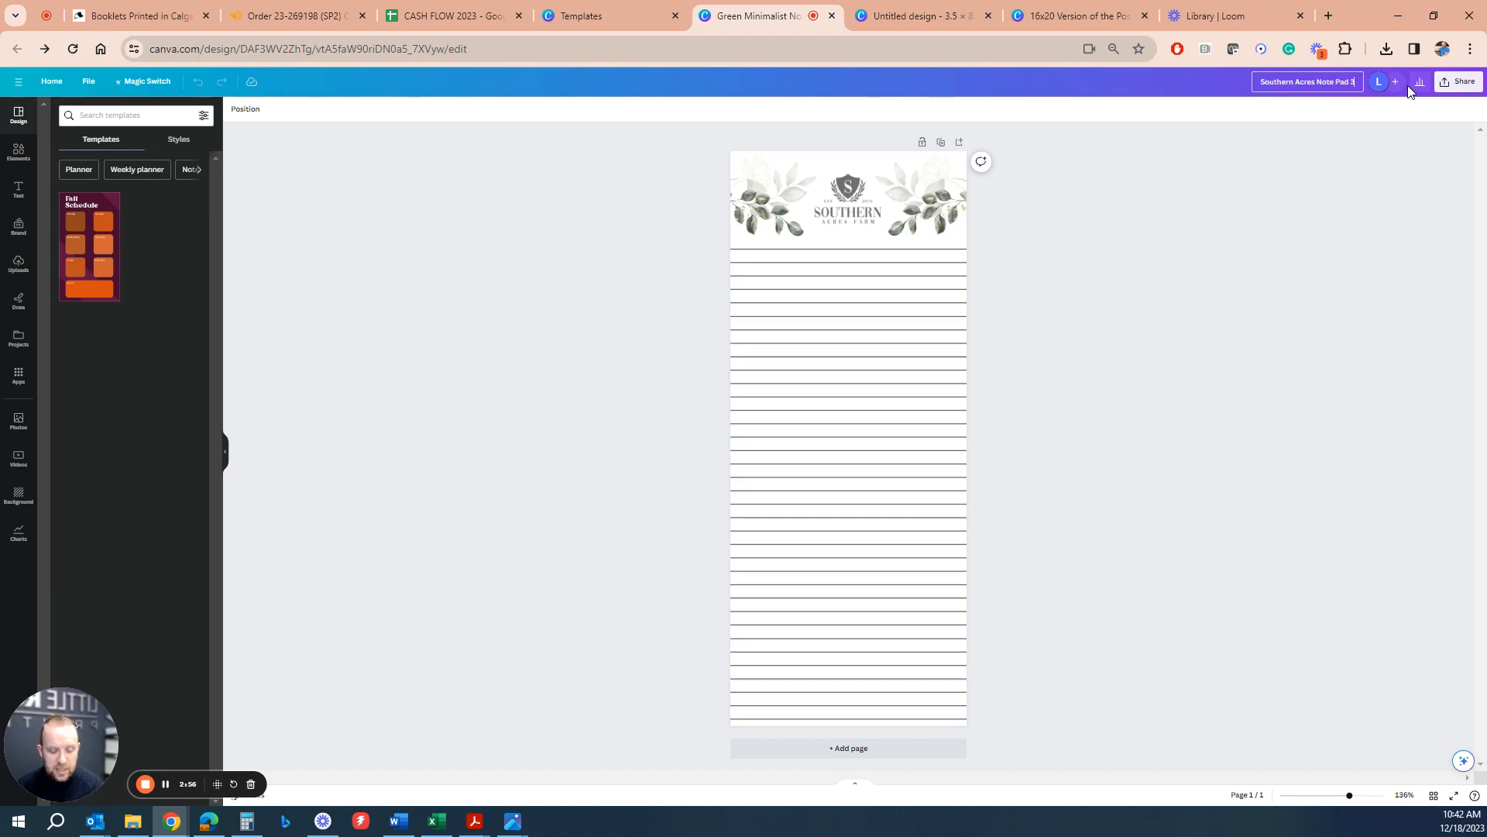
{"action": "type", "text": ".5x8.5"}
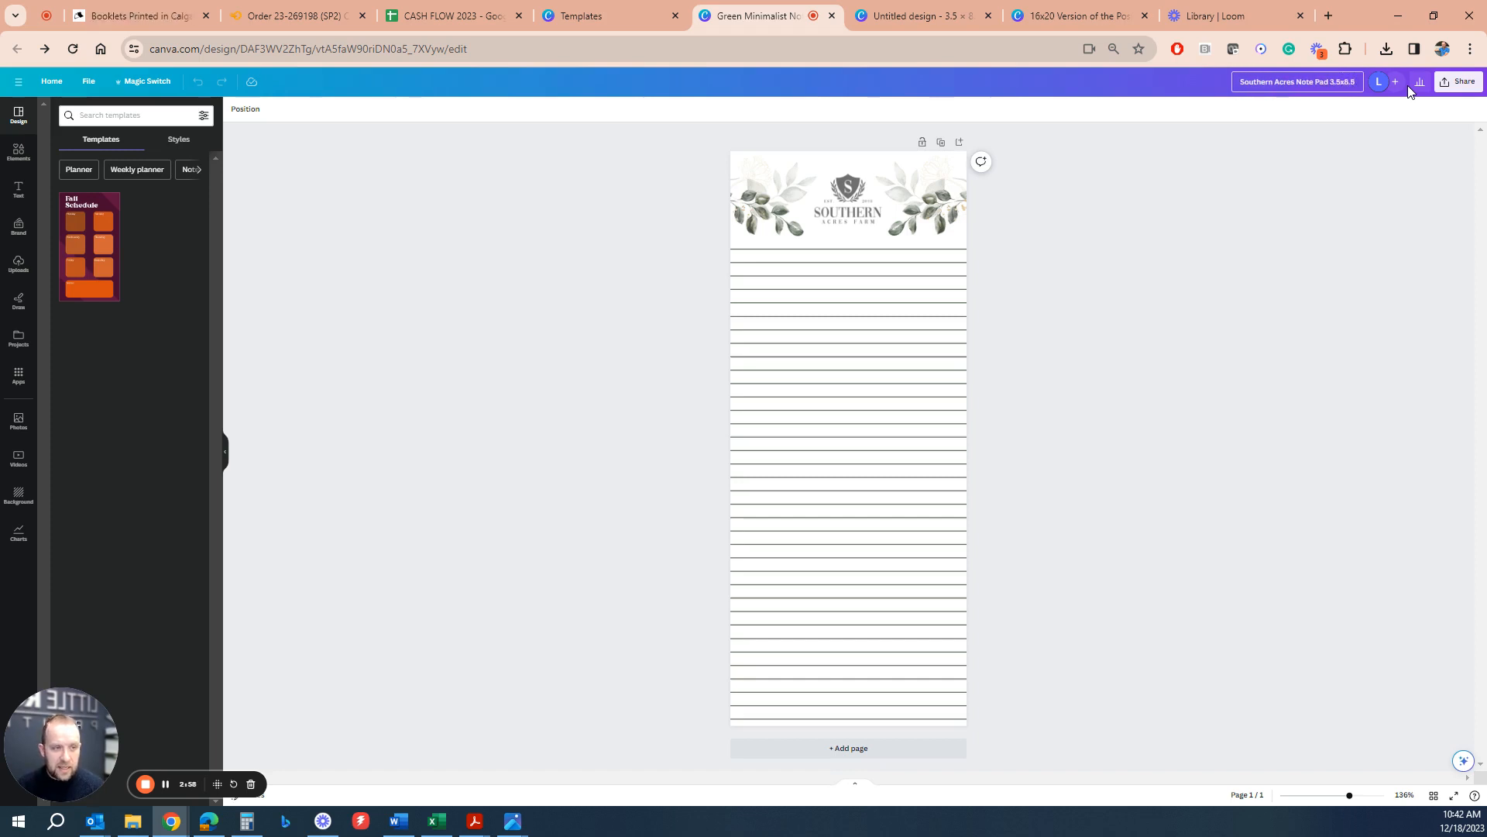
Download the design as PDF Print with crop marks and bleed and the CMYK colour profile for professional printing
{"action": "left_click", "coordinate": [1460, 81]}
{"action": "left_click", "coordinate": [1352, 346]}
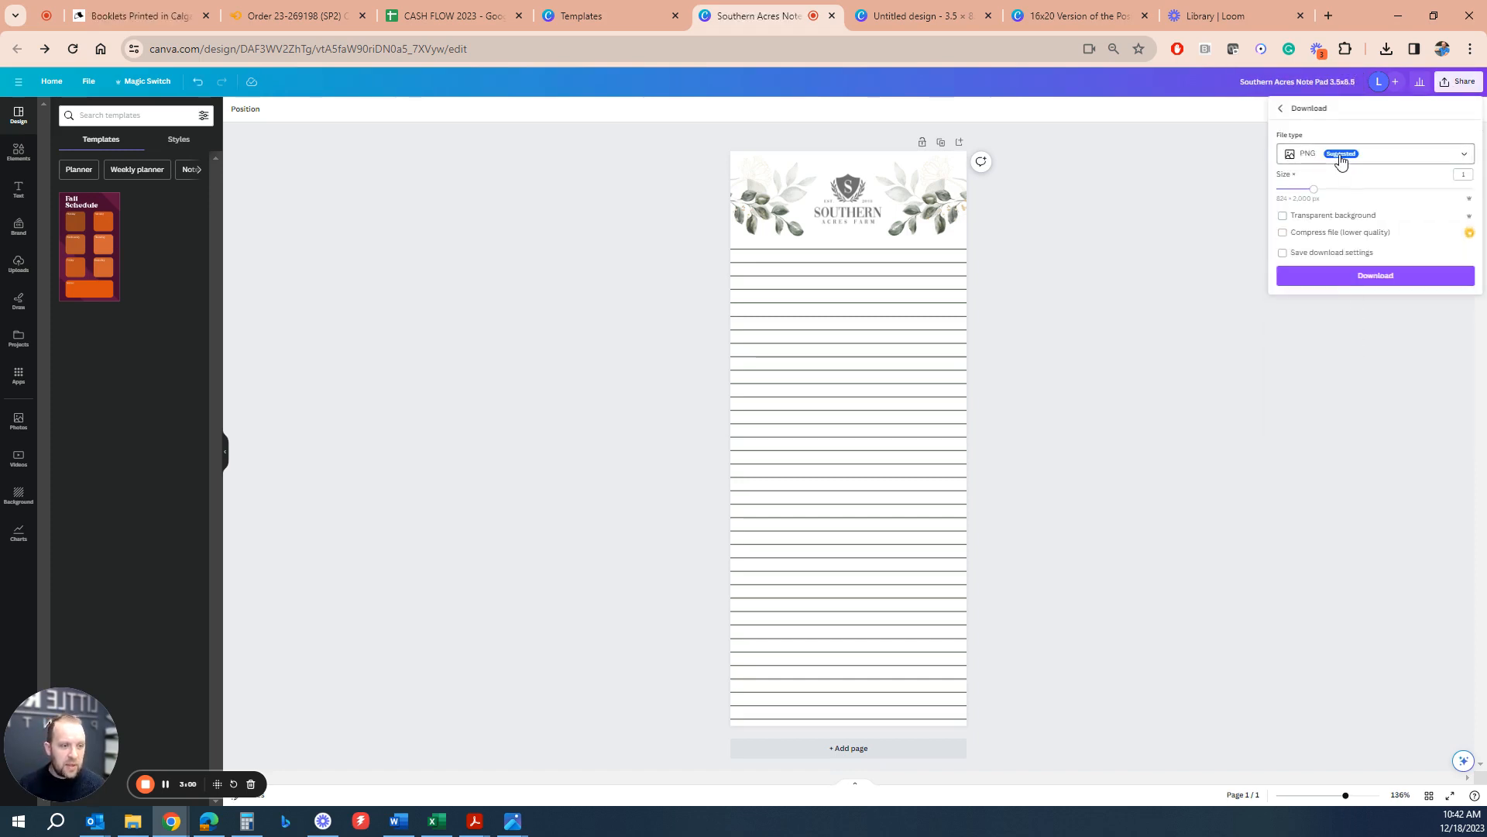
{"action": "left_click", "coordinate": [1375, 153]}
{"action": "left_click", "coordinate": [1348, 280]}
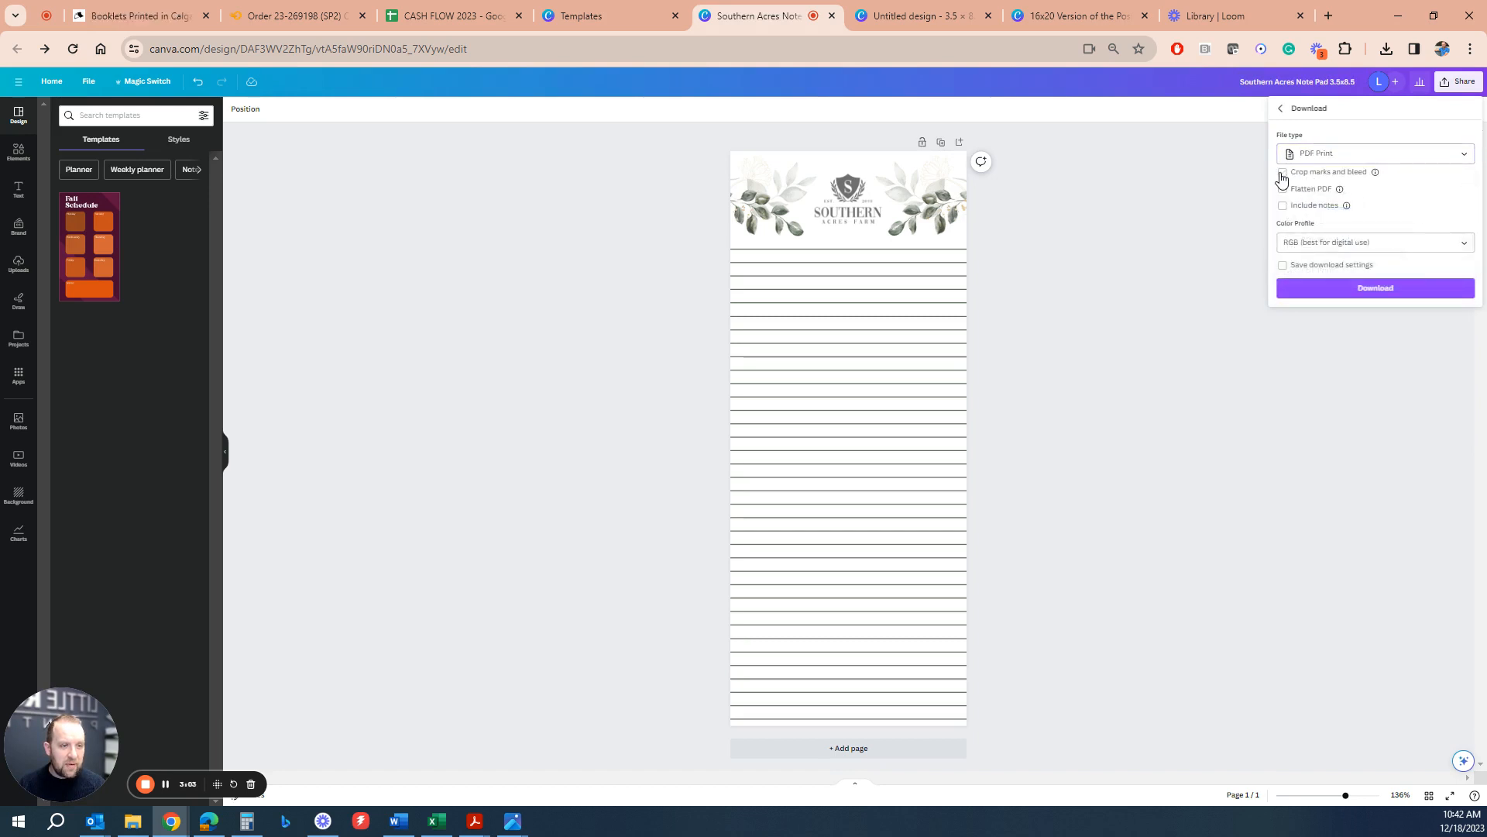
{"action": "left_click", "coordinate": [1282, 173]}
{"action": "left_click", "coordinate": [1335, 245]}
{"action": "left_click", "coordinate": [1335, 289]}
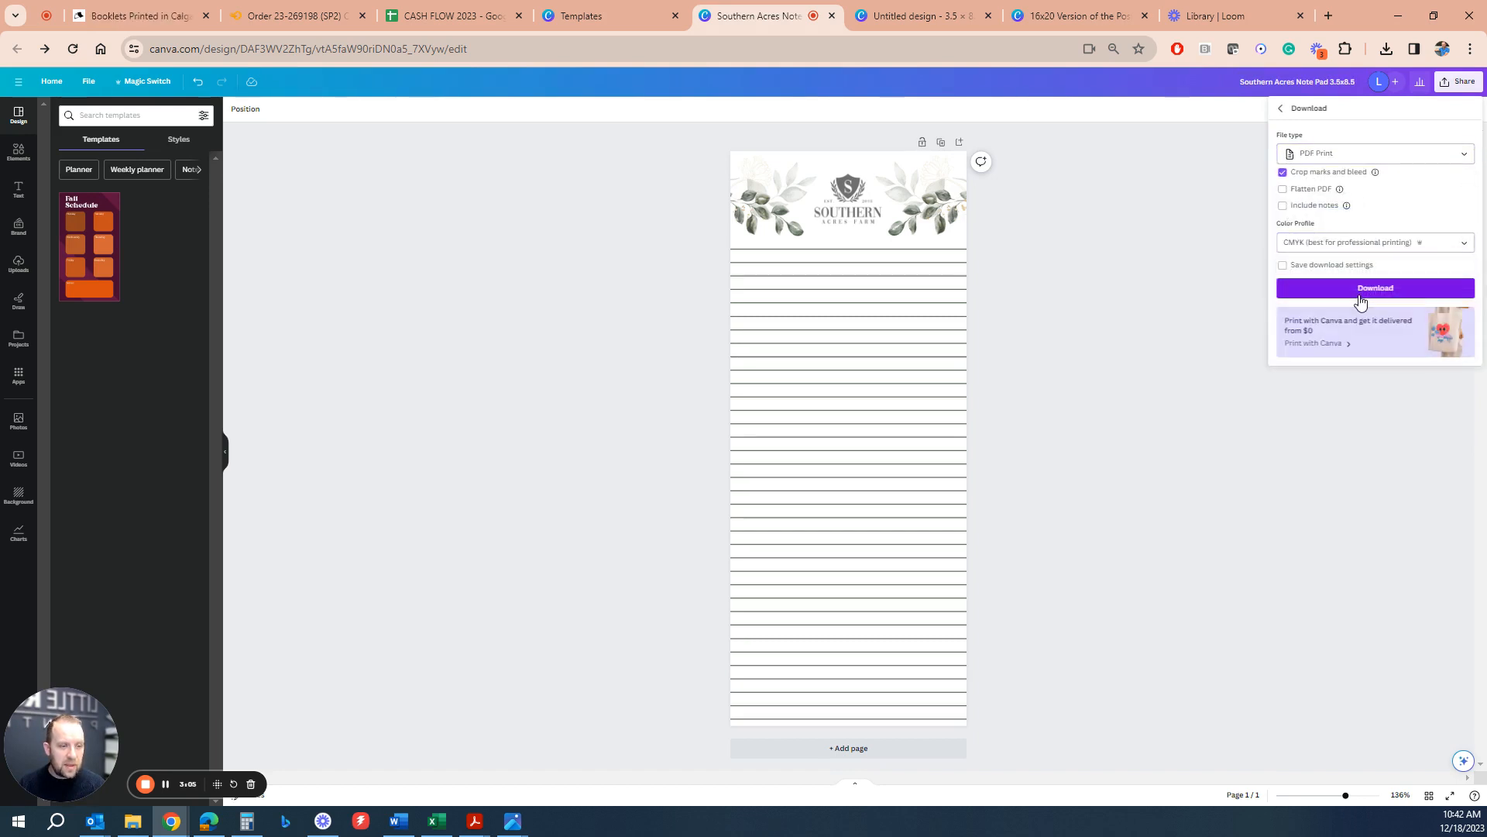
{"action": "left_click", "coordinate": [1360, 291]}
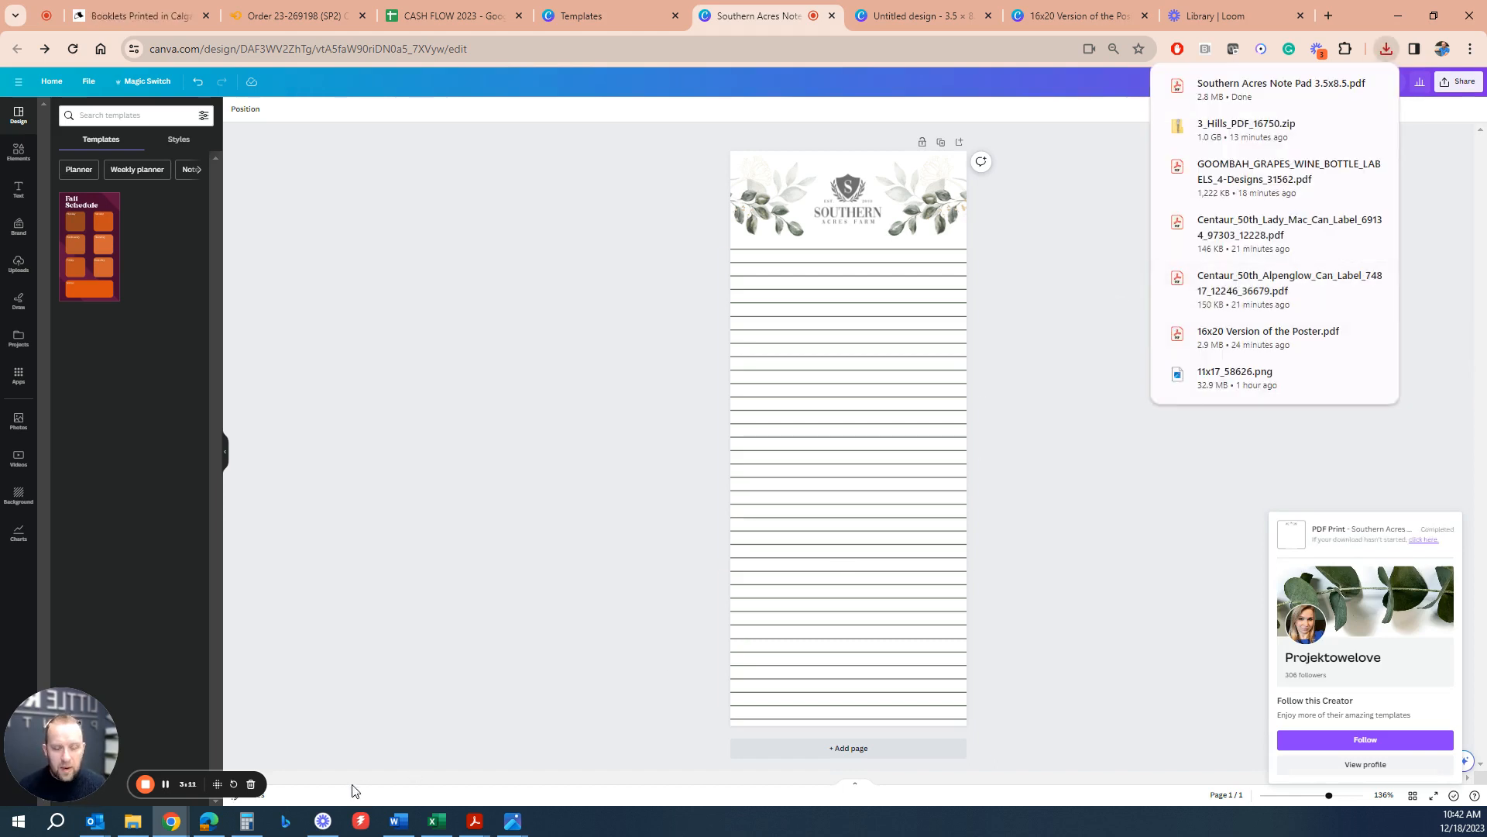
Open Southern Acres Note Pad 3.5x8.5.pdf from the Downloads folder in Acrobat and examine the whole page with its crop marks
{"action": "left_click", "coordinate": [133, 821]}
{"action": "left_click", "coordinate": [878, 340]}
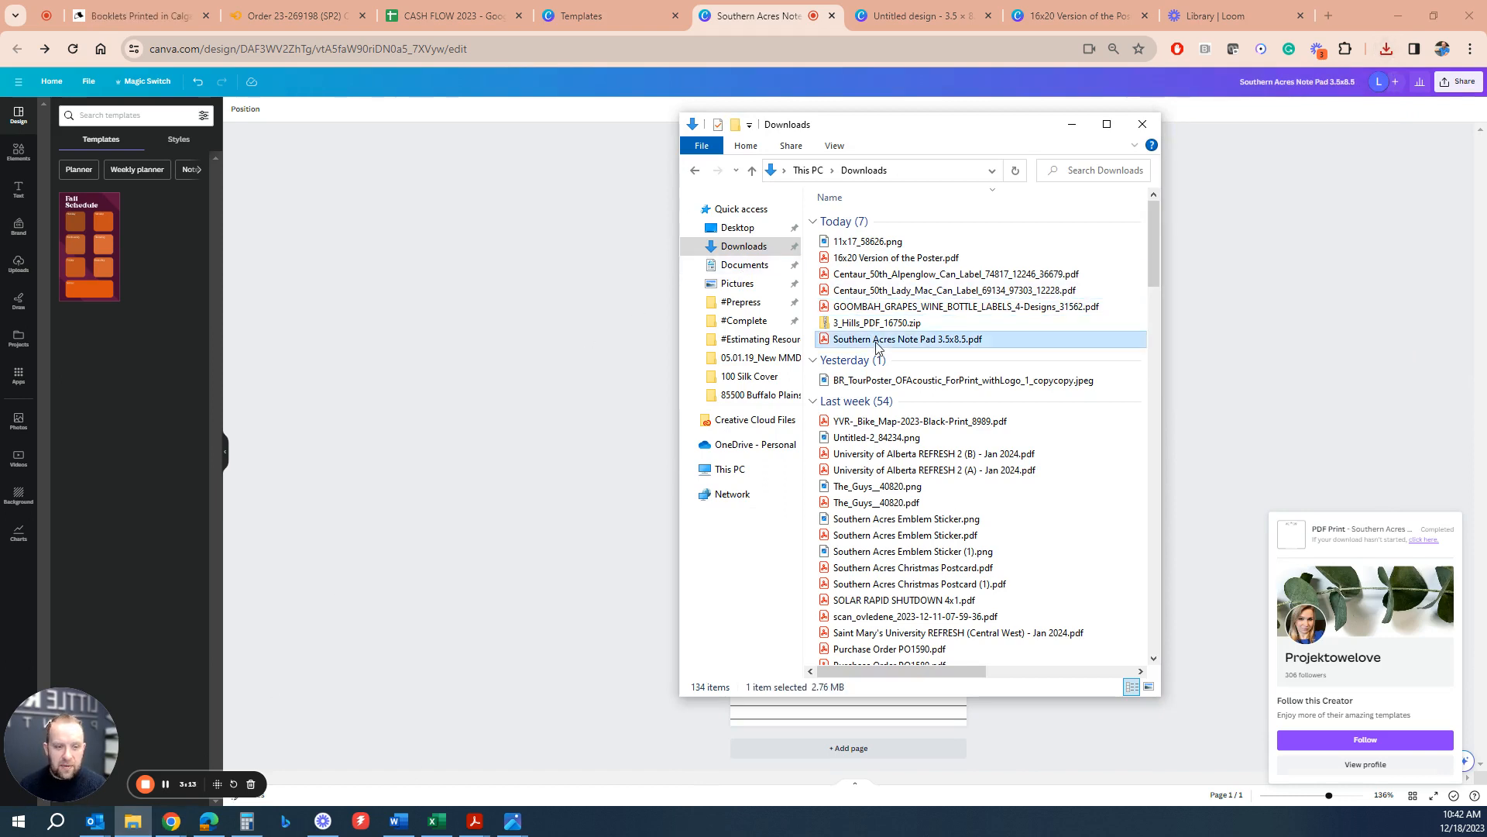
{"action": "double_click", "coordinate": [876, 343]}
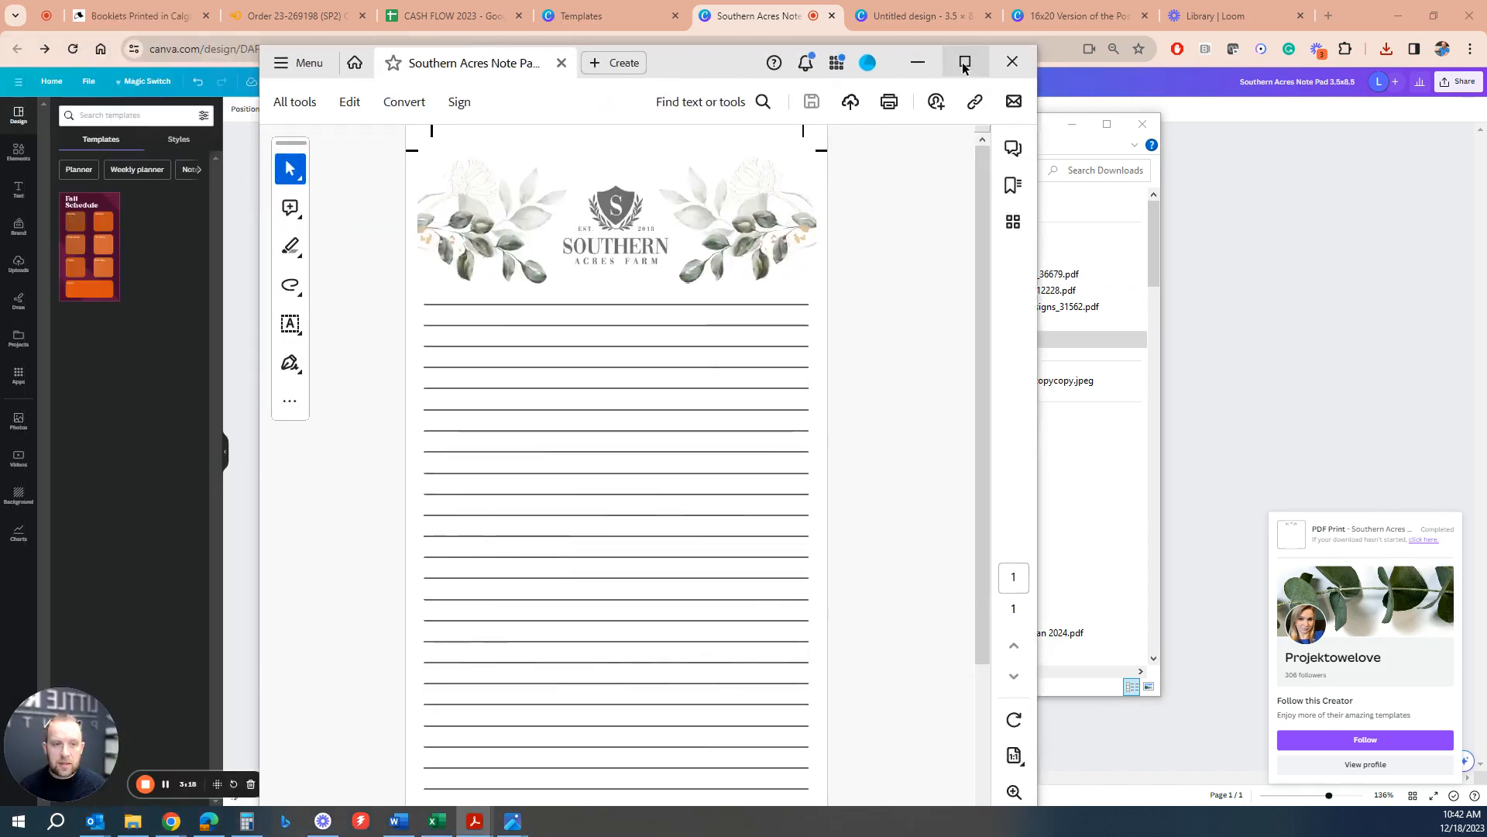
{"action": "left_click", "coordinate": [966, 61]}
{"action": "scroll", "coordinate": [741, 437], "scroll_direction": "down", "scroll_amount": 3, "text": "ctrl"}
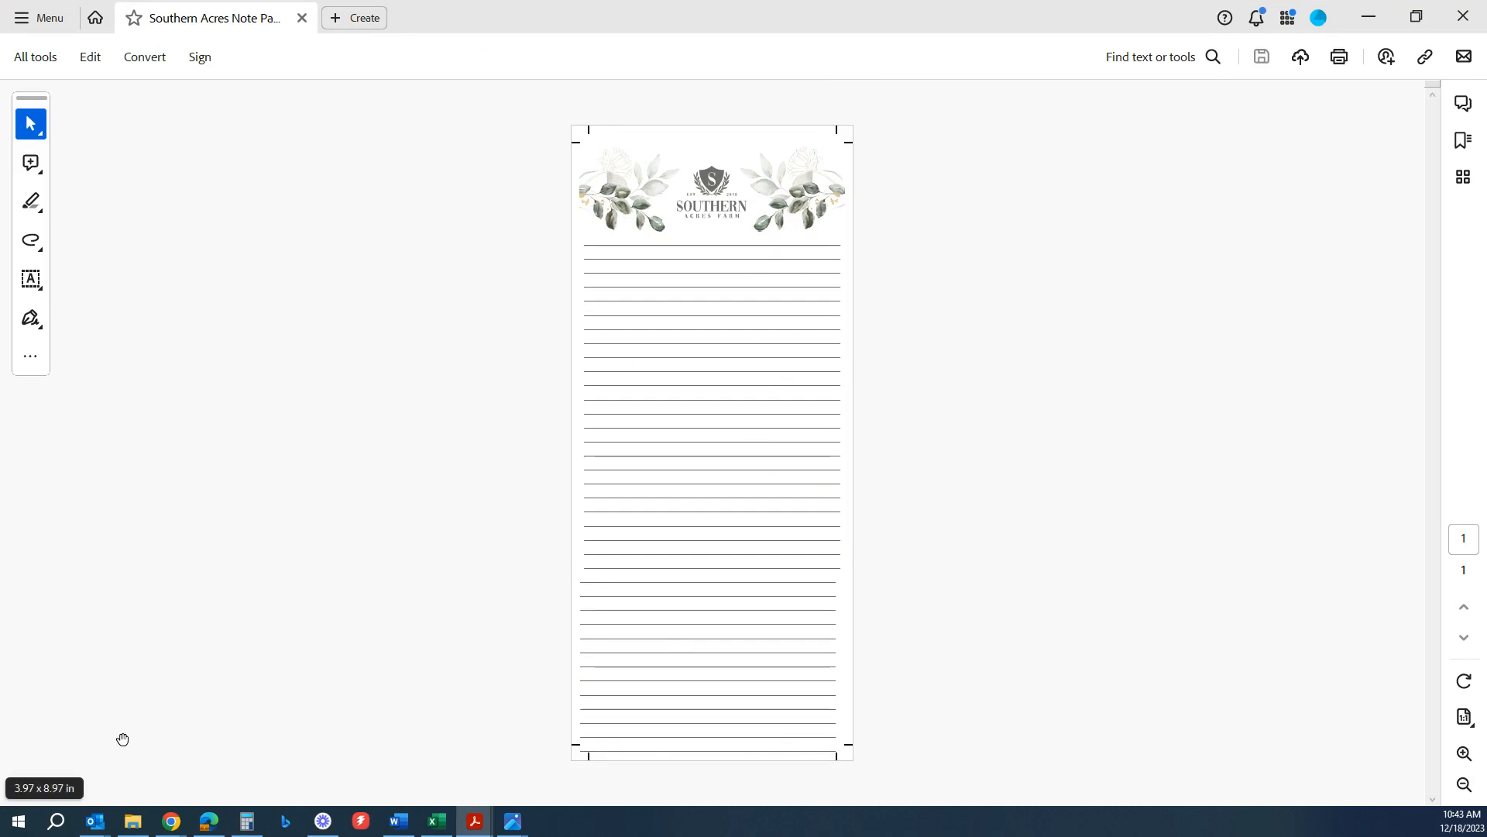
{"action": "left_click", "coordinate": [1369, 17]}
{"action": "left_click", "coordinate": [1072, 124]}
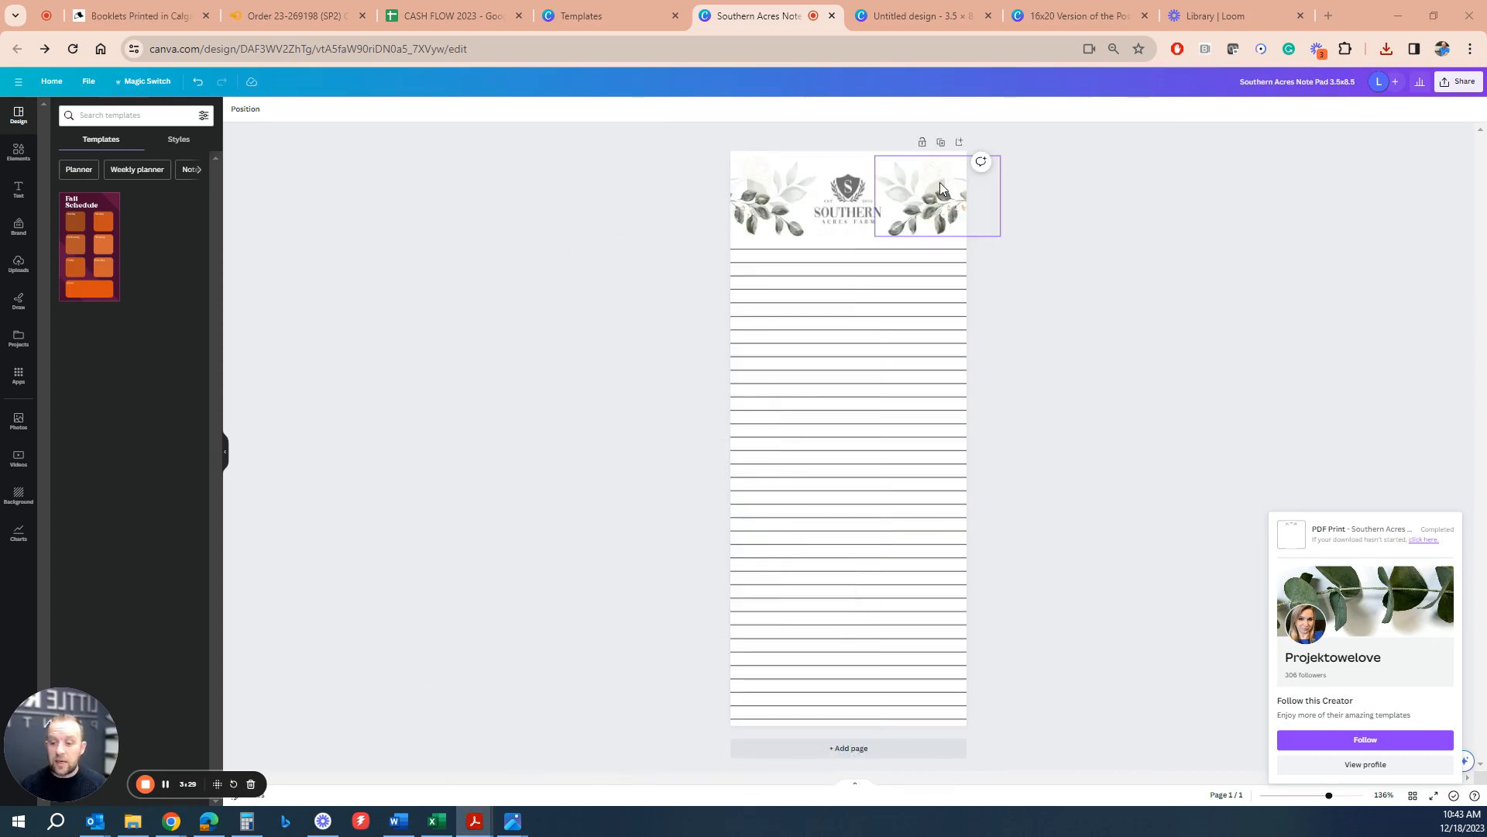
Switch to the Little Rock Printing website and open the Notepads product page
{"action": "left_click", "coordinate": [118, 15]}
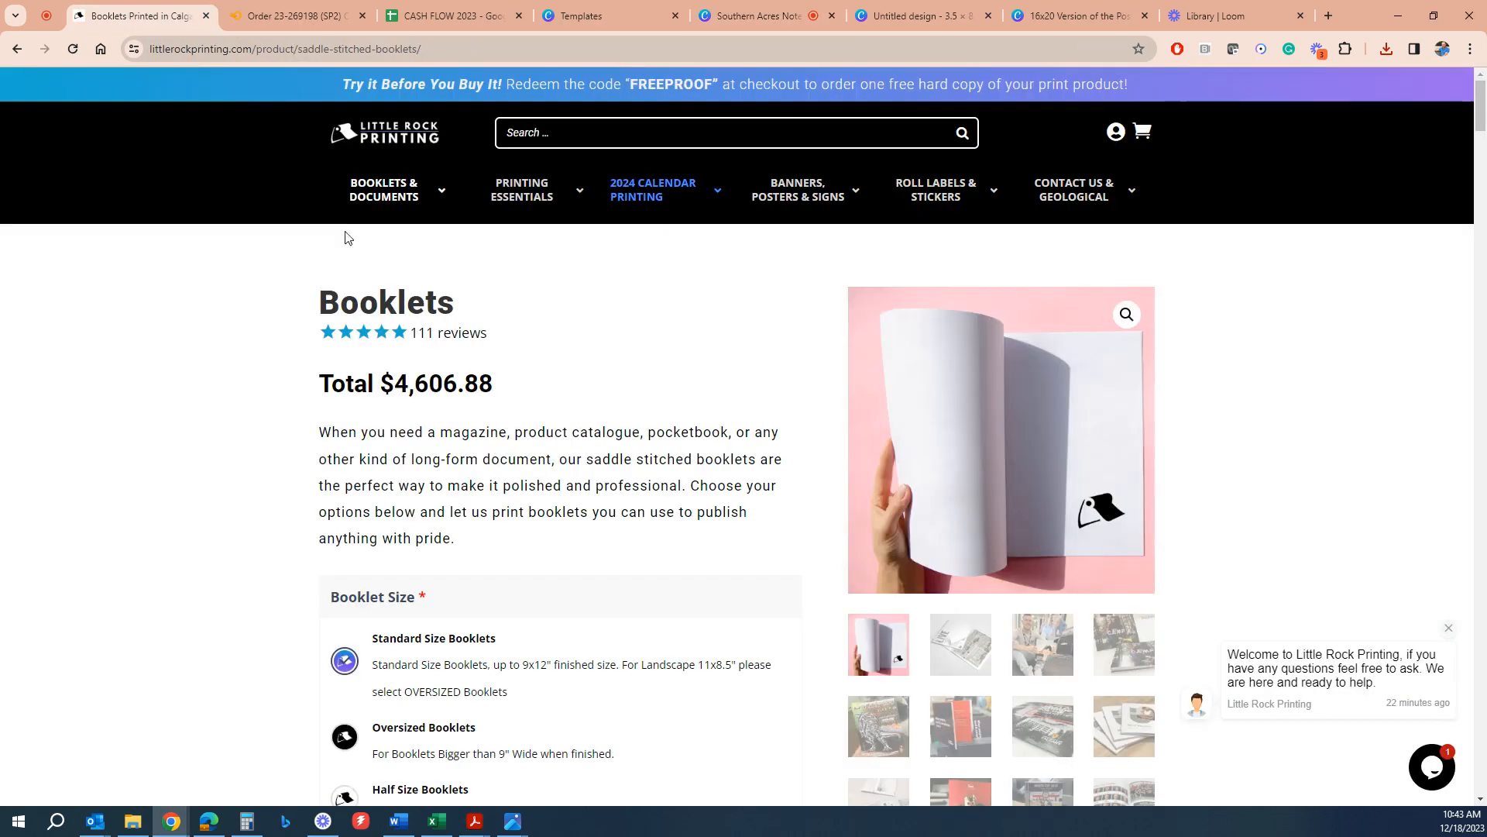
{"action": "mouse_move", "coordinate": [403, 181]}
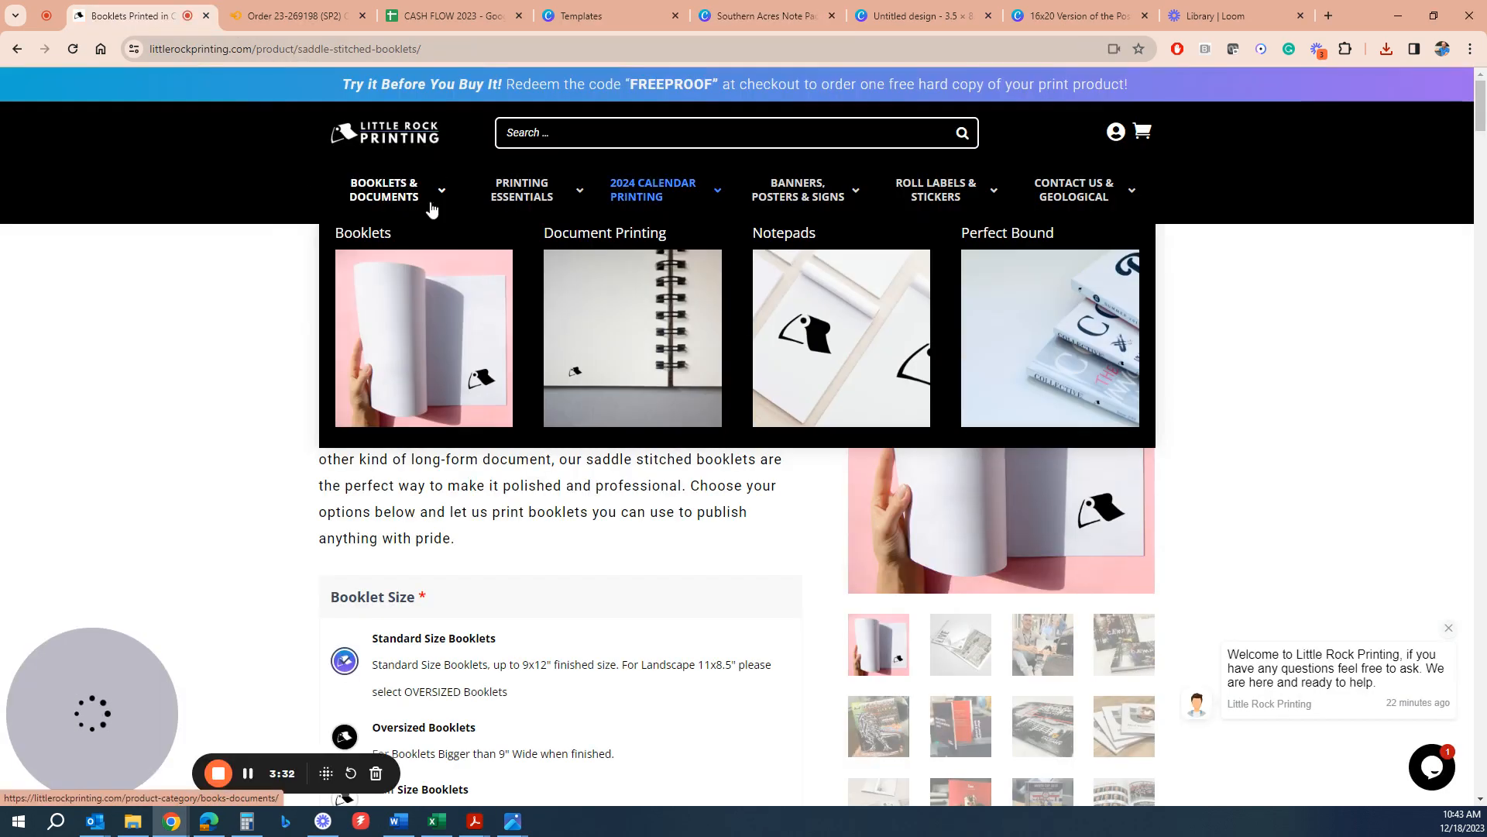
{"action": "left_click", "coordinate": [839, 309]}
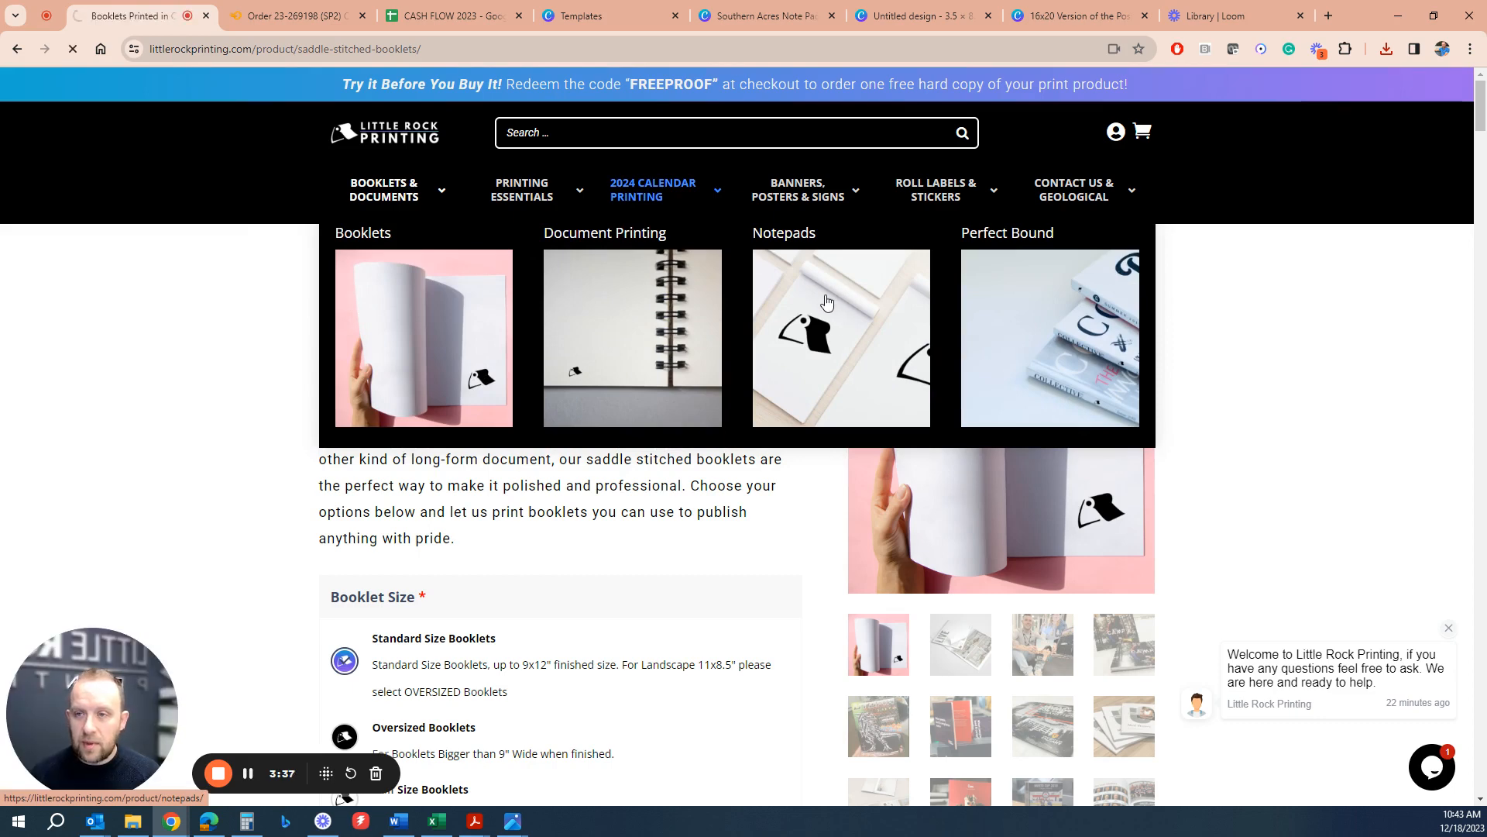
Choose the Long and Narrow (6UP) size for the notepads
{"action": "scroll", "coordinate": [456, 525], "scroll_direction": "down", "scroll_amount": 3}
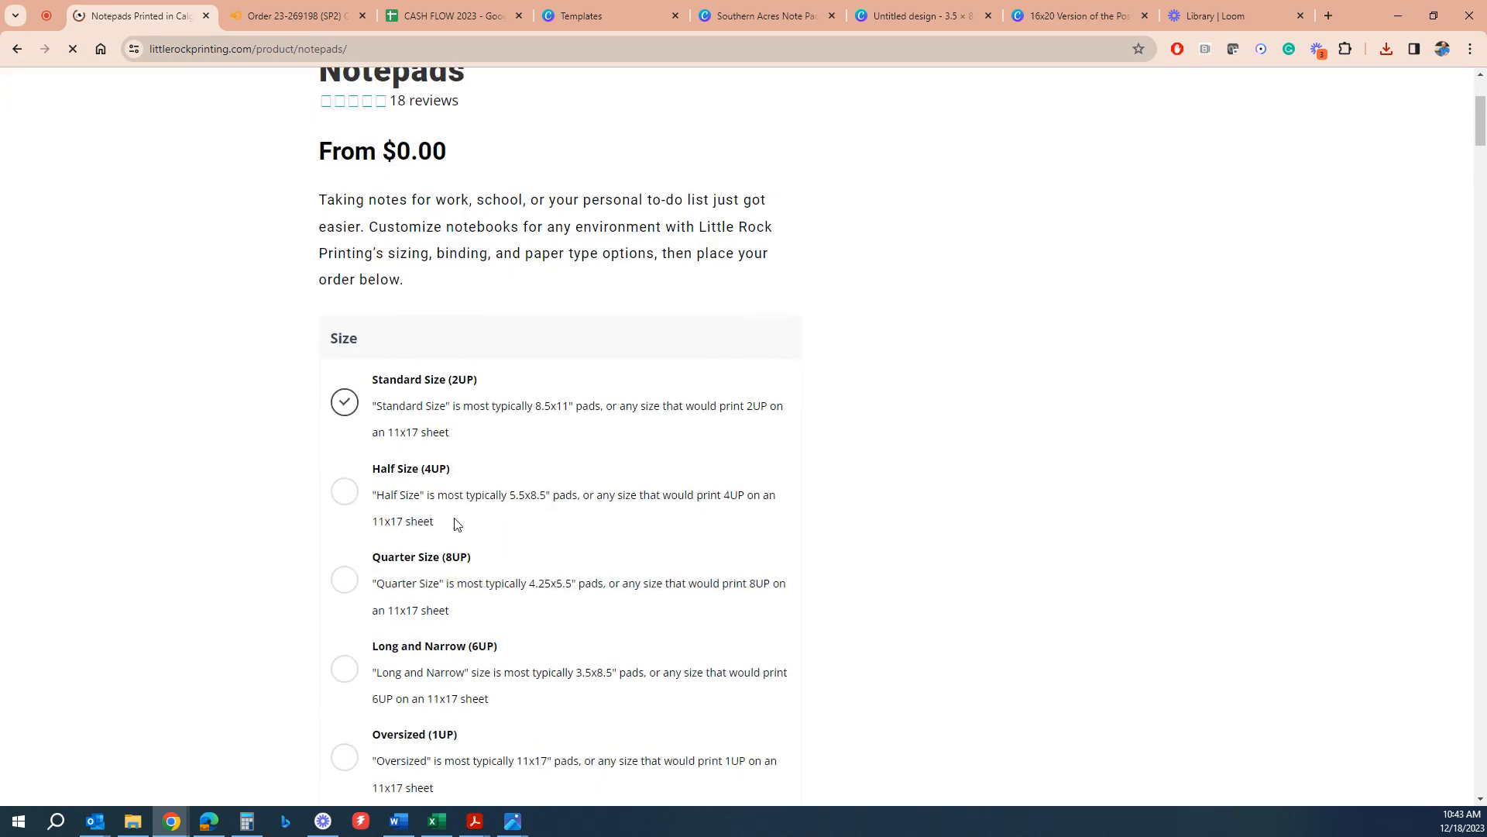
{"action": "scroll", "coordinate": [456, 527], "scroll_direction": "down", "scroll_amount": 2}
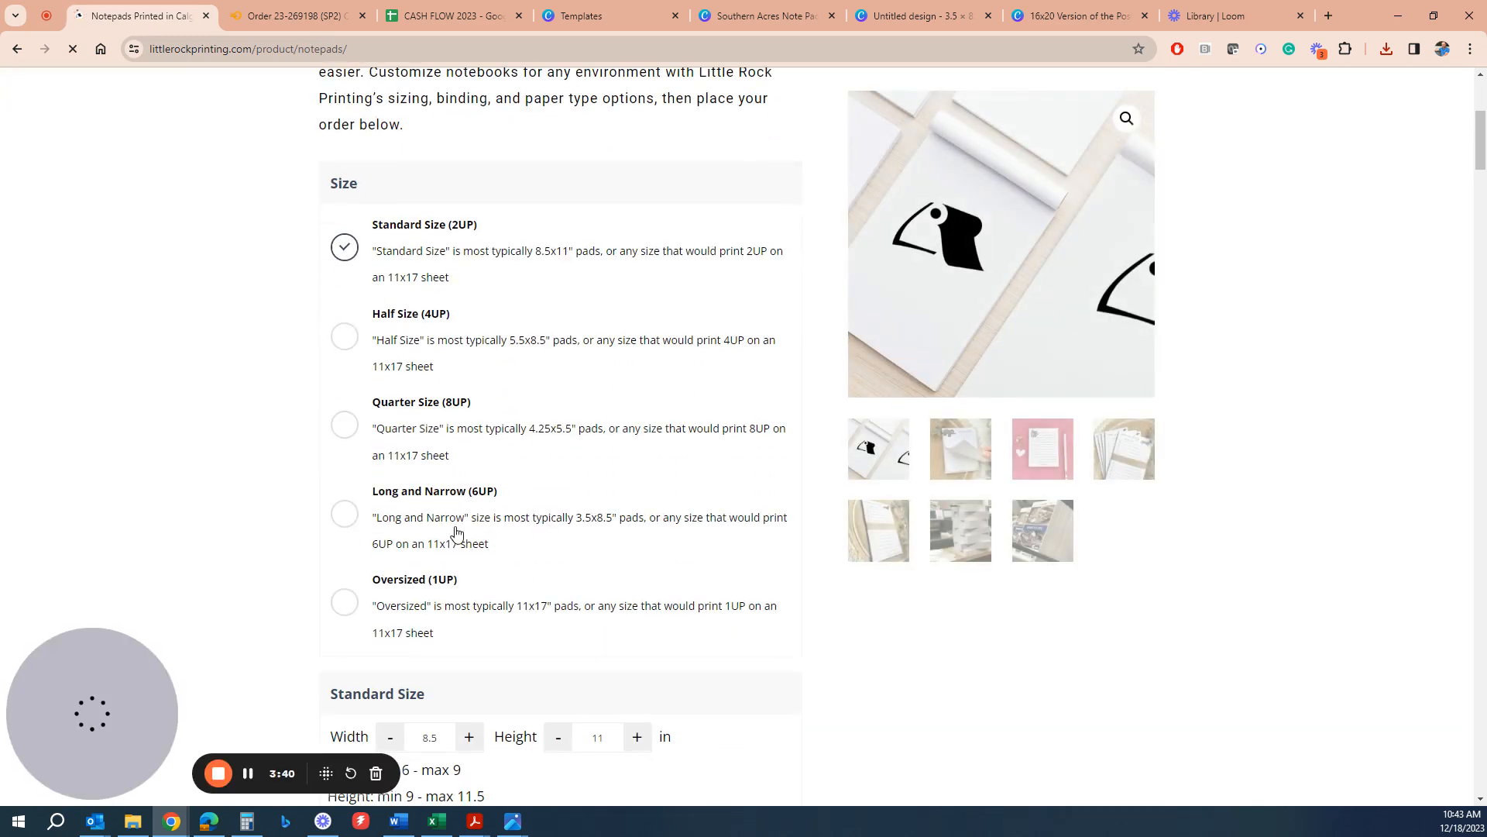
{"action": "left_click", "coordinate": [439, 530]}
{"action": "scroll", "coordinate": [473, 550], "scroll_direction": "down", "scroll_amount": 3}
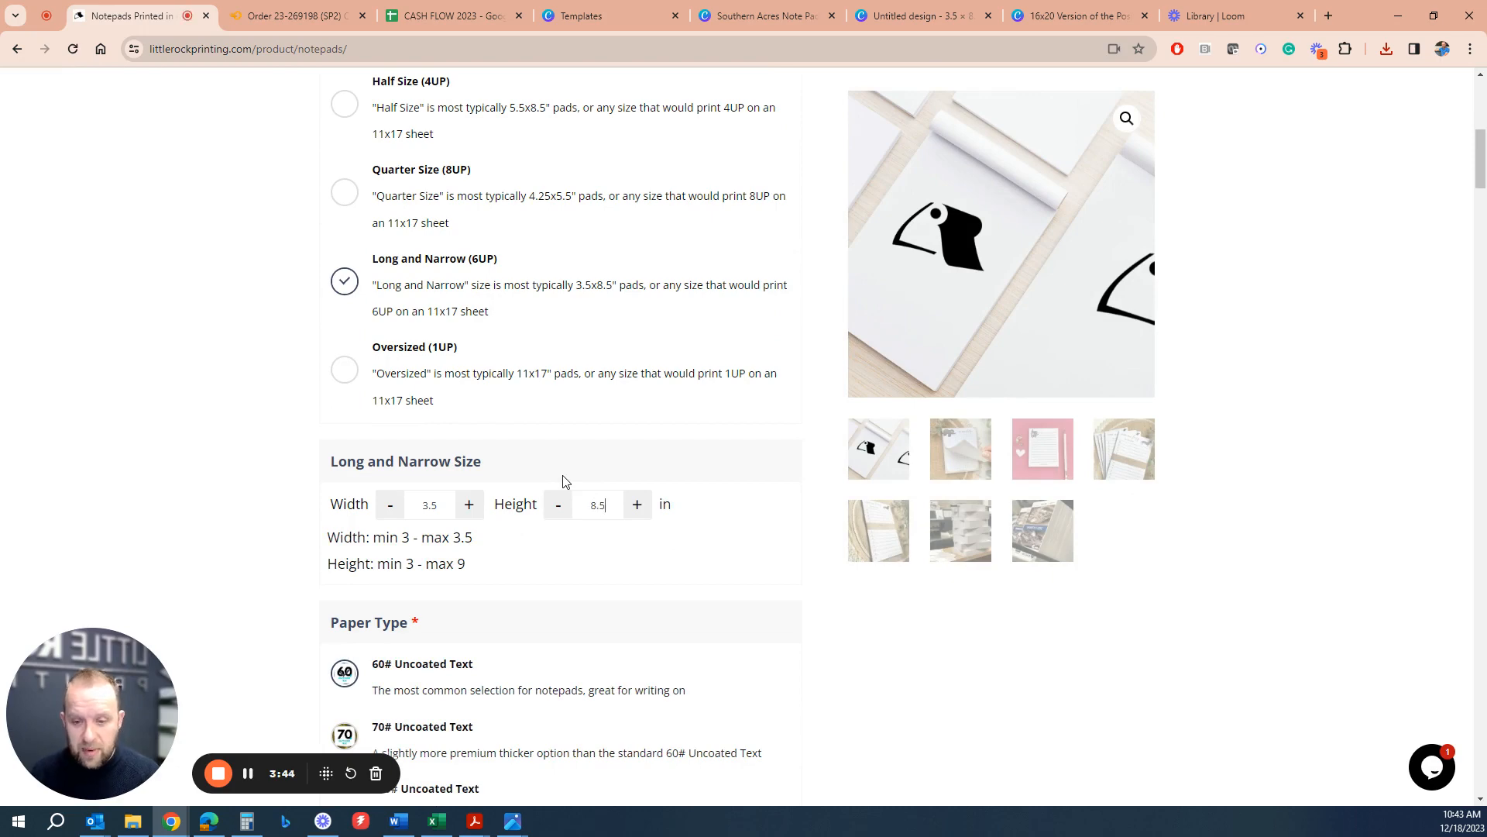
Set the sheets per pad to 50 for the black and white notepads
{"action": "scroll", "coordinate": [454, 399], "scroll_direction": "down", "scroll_amount": 4}
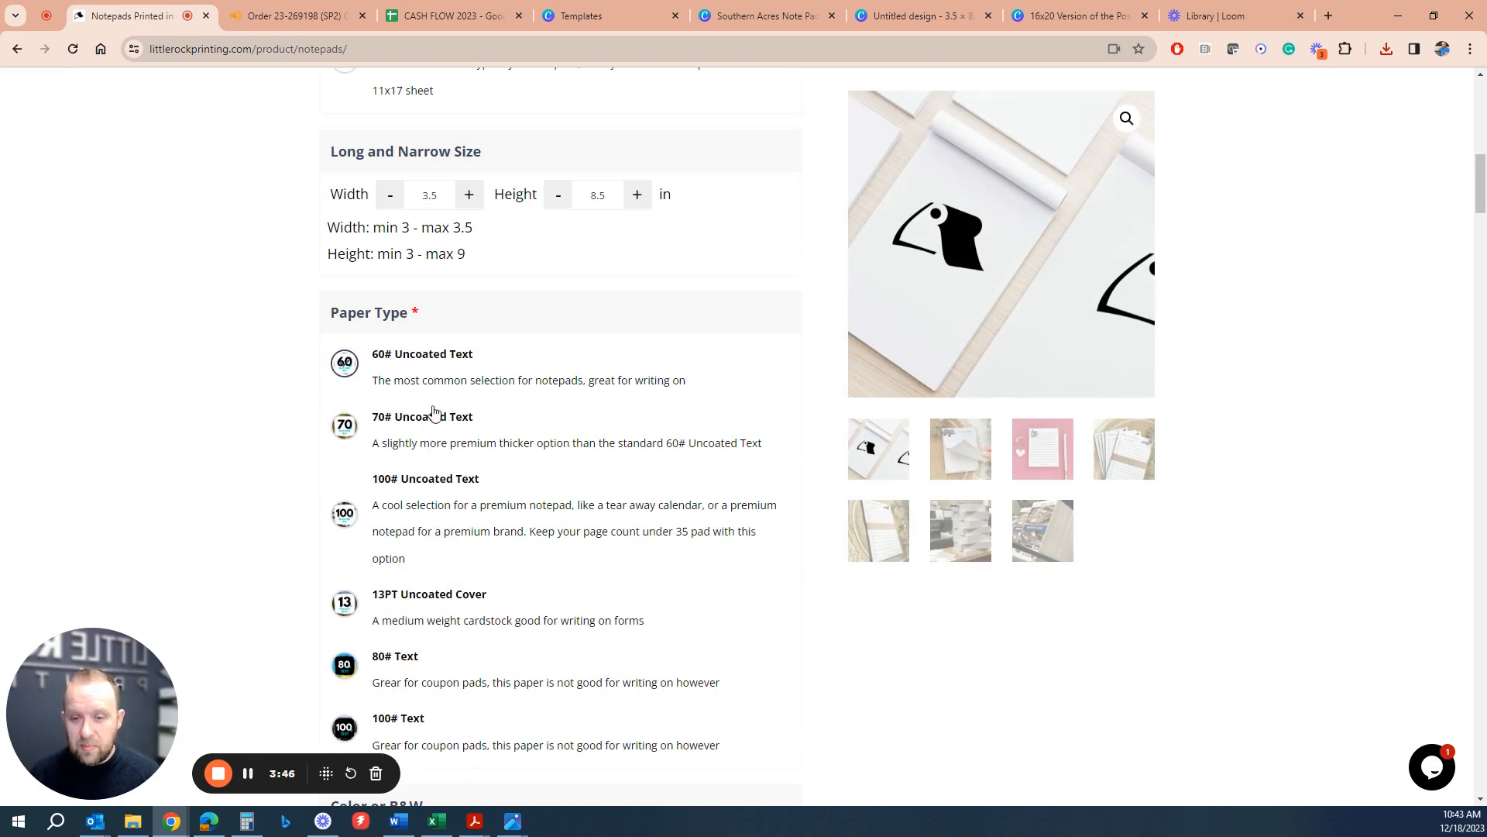
{"action": "scroll", "coordinate": [450, 385], "scroll_direction": "down", "scroll_amount": 7}
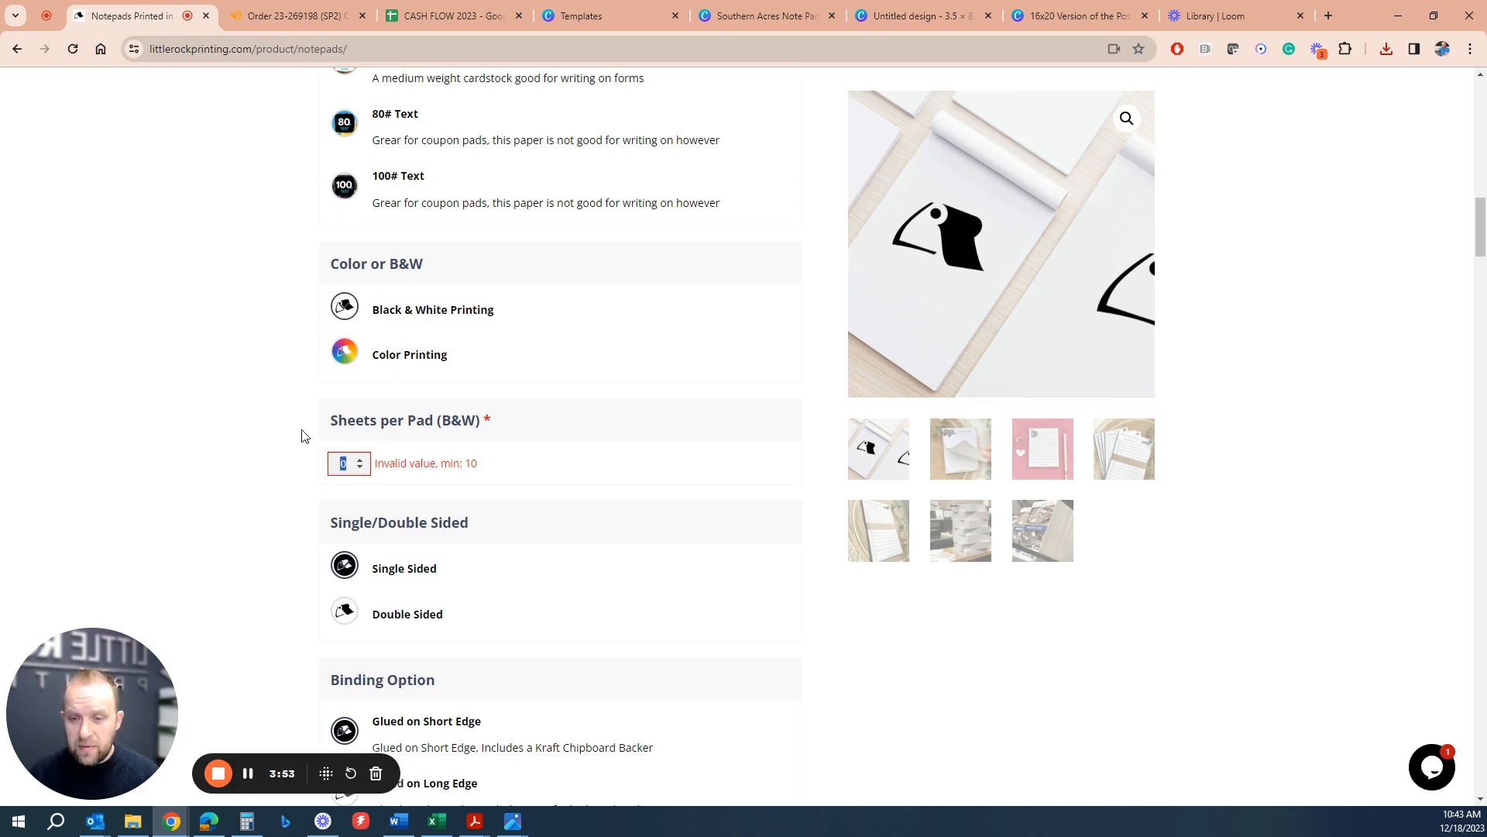
{"action": "type", "text": "50"}
Select the quantity of 250 with 4-day delivery in the price table and add the notepads to the cart
{"action": "scroll", "coordinate": [415, 511], "scroll_direction": "down", "scroll_amount": 7}
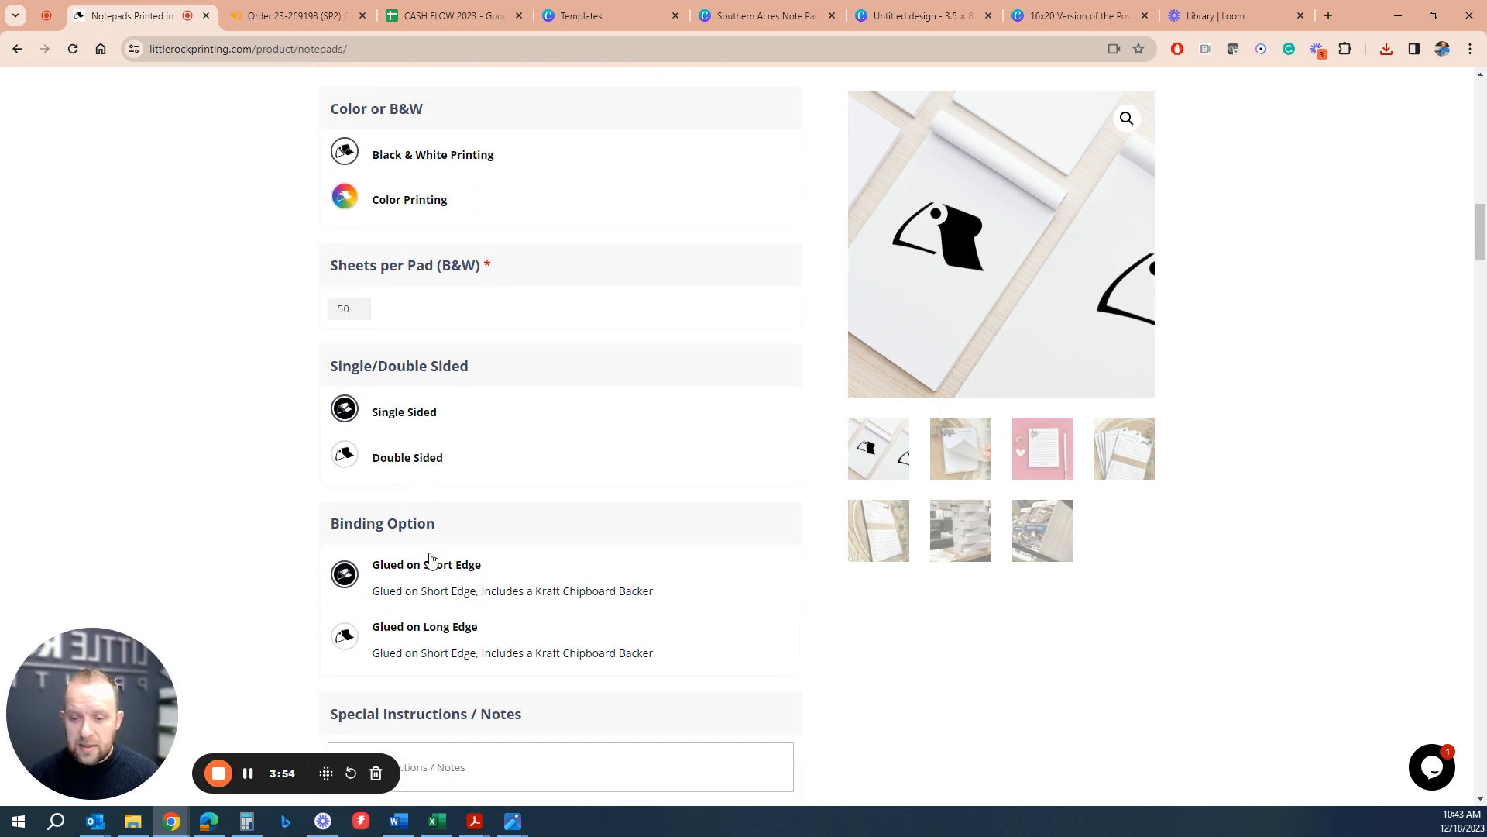
{"action": "scroll", "coordinate": [465, 767], "scroll_direction": "down", "scroll_amount": 4}
{"action": "left_click", "coordinate": [530, 448]}
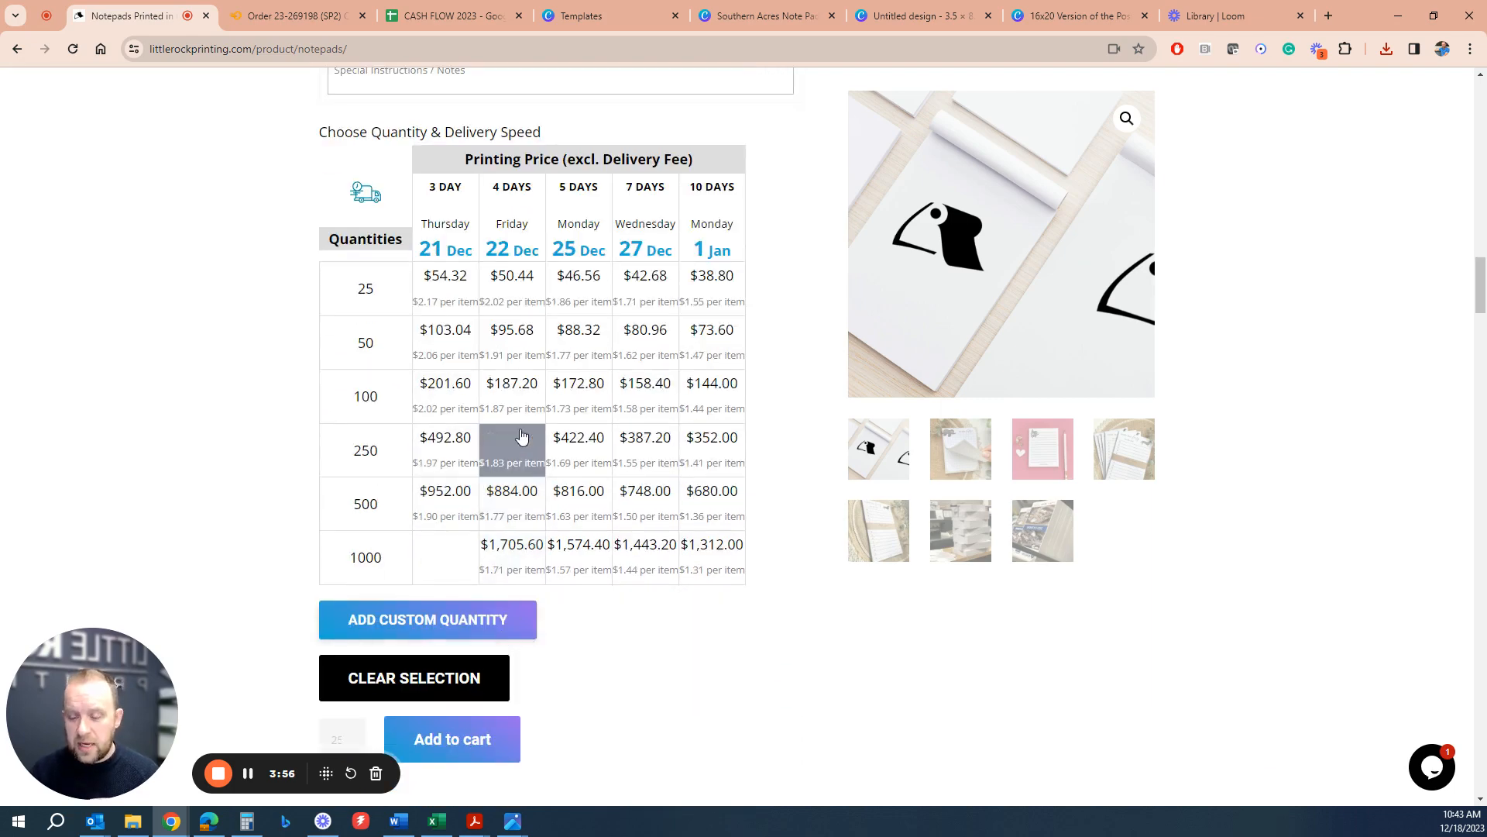
{"action": "left_click", "coordinate": [496, 740]}
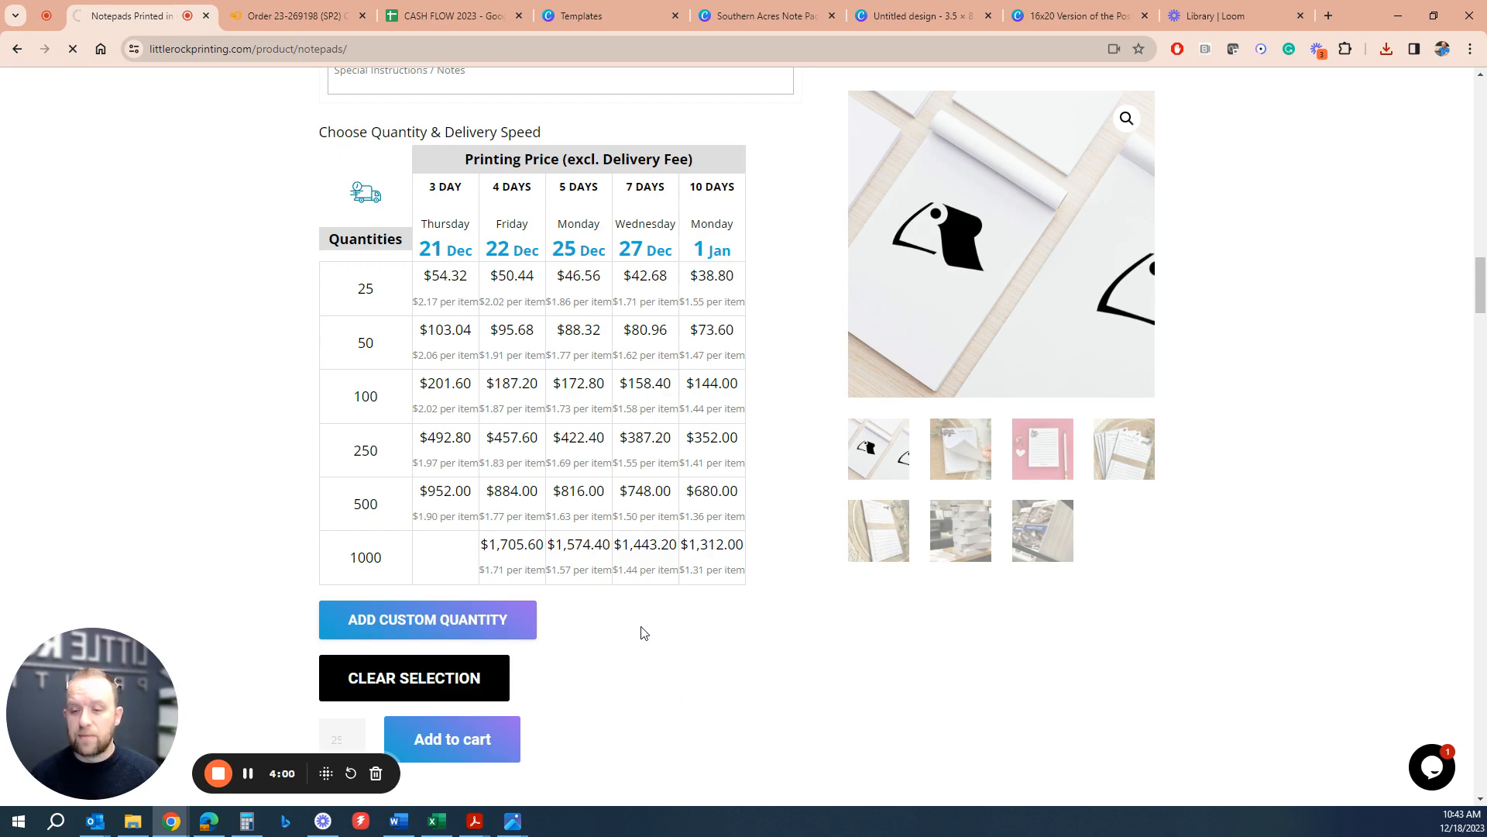